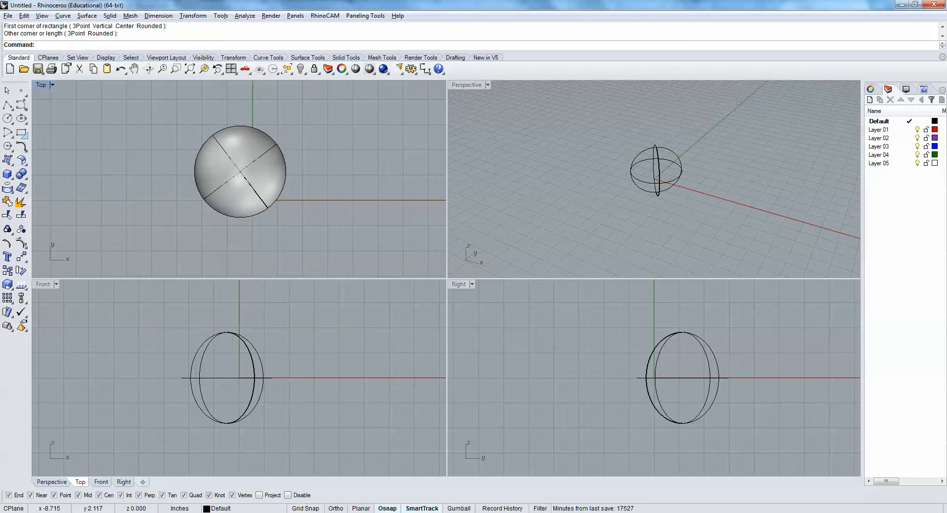
Draw a rectangle around the sphere in the Top viewport, leaving a margin on every side.
left_click(21, 132)
left_click(158, 107)
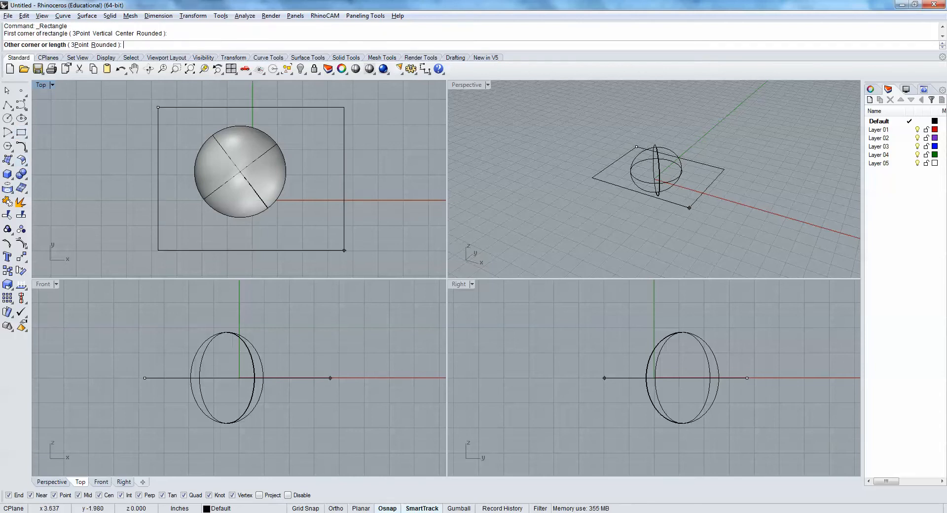
left_click(324, 237)
right_click_drag(663, 204, 710, 155)
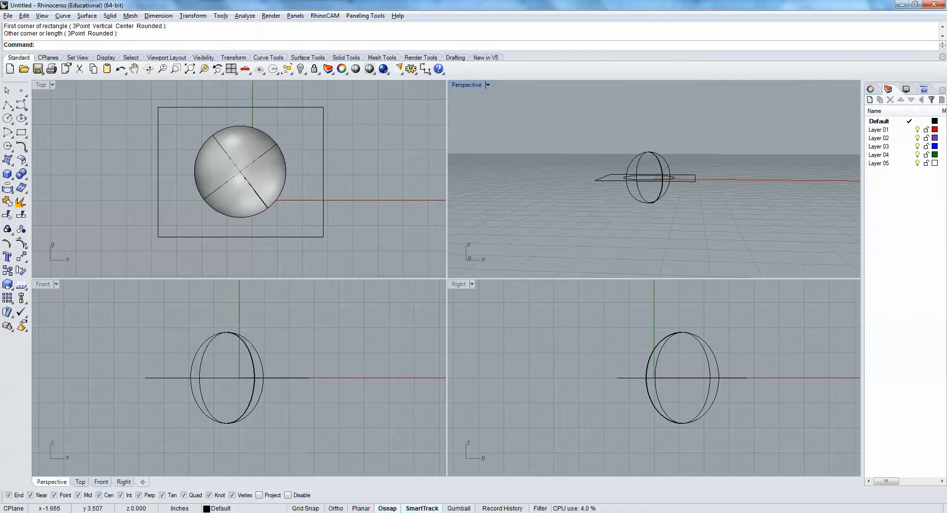
Move the sphere and rectangle straight down about 1.911 inches, with Ortho on.
left_click_drag(120, 320, 365, 443)
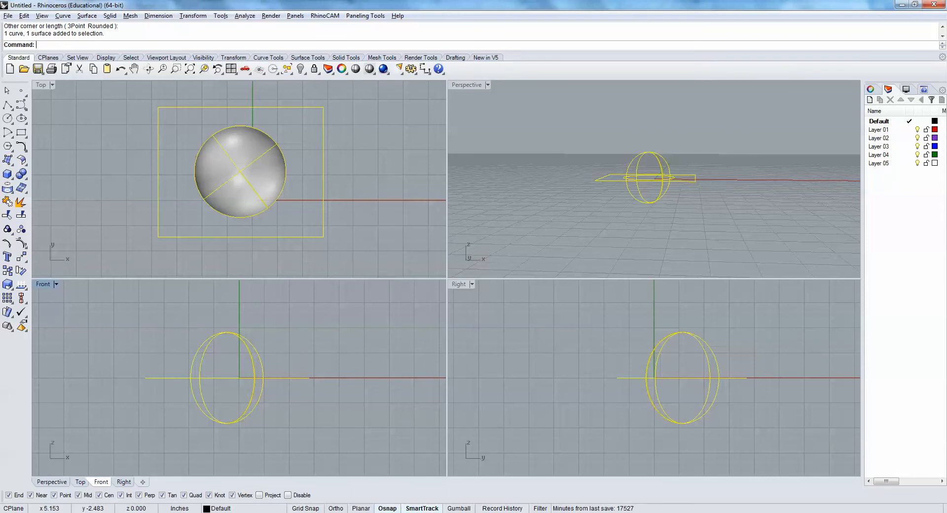
type("Move")
key("Return")
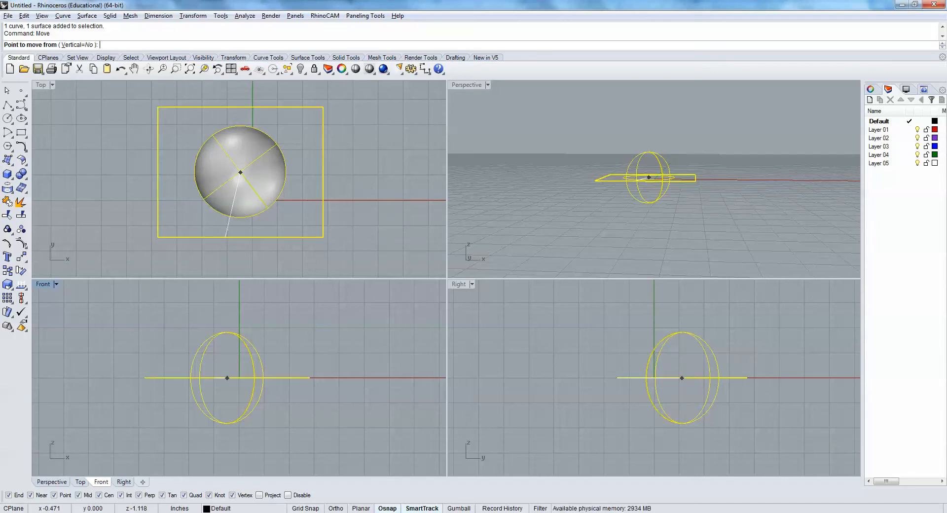
left_click(745, 149)
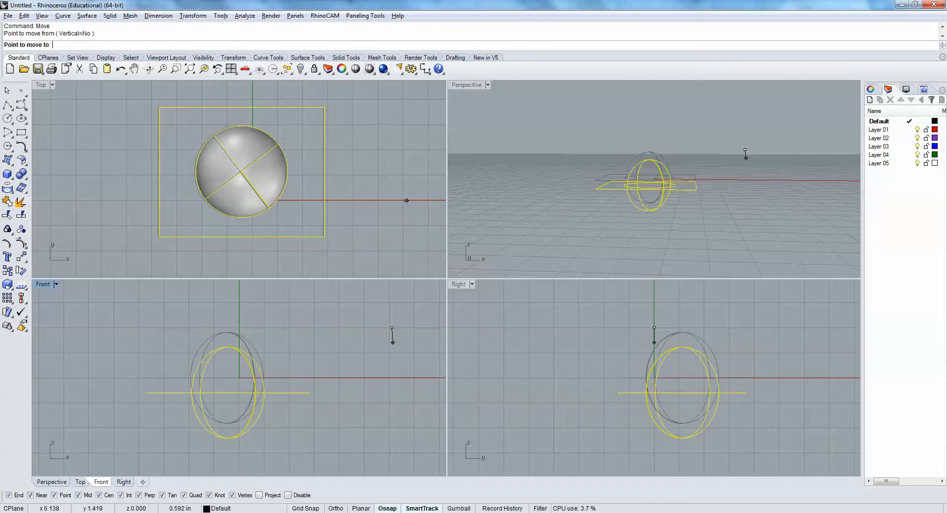
left_click(336, 508)
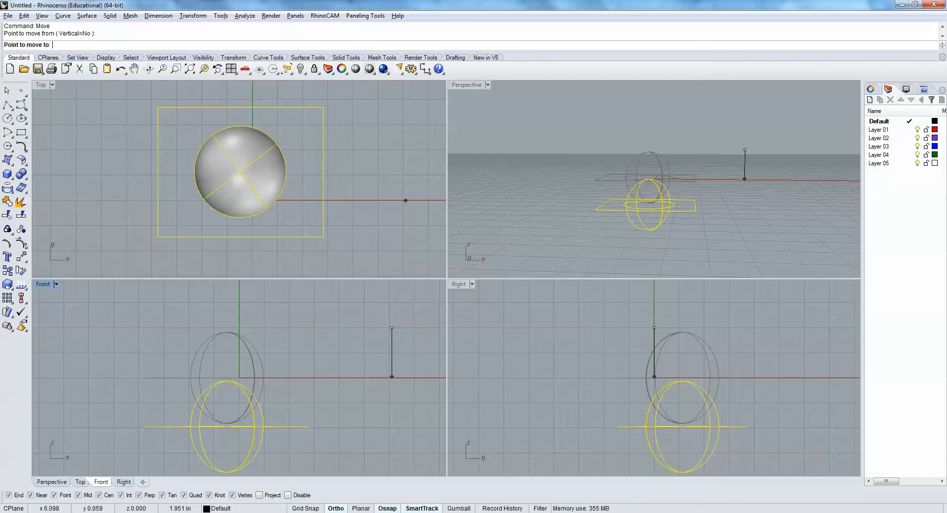
key("Escape")
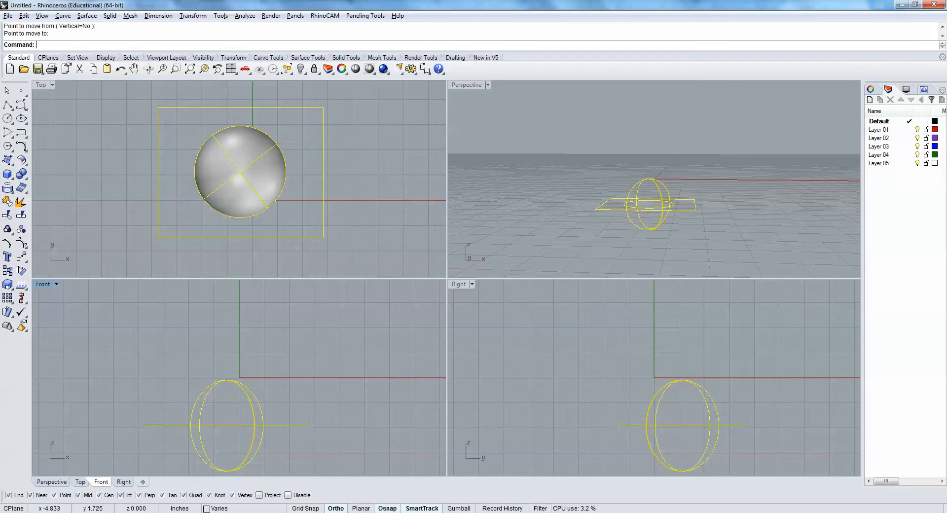
Reposition the sphere and rectangle together in the Top viewport so they sit in the positive X and Y quadrant.
scroll(118, 153, "down", 6)
left_click_drag(95, 115, 279, 246)
left_click_drag(217, 198, 259, 166)
right_click_drag(206, 172, 196, 240)
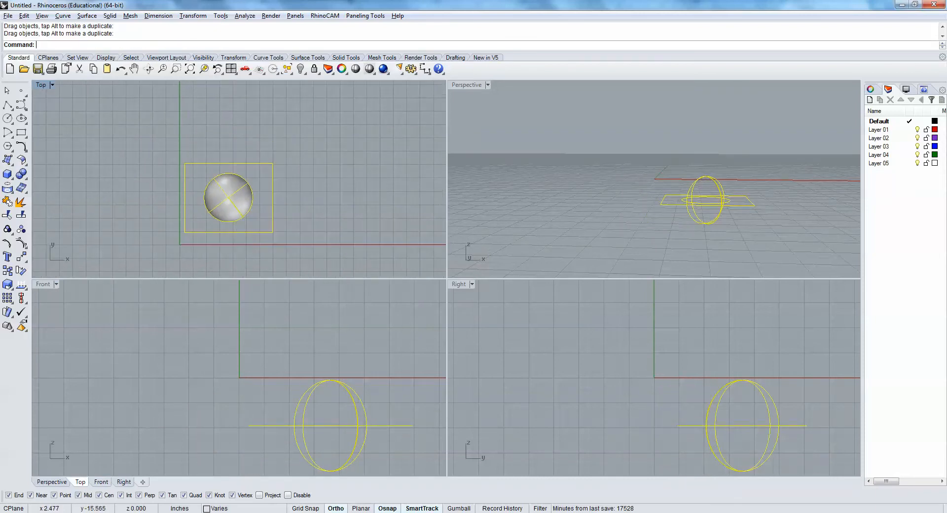
left_click(199, 390)
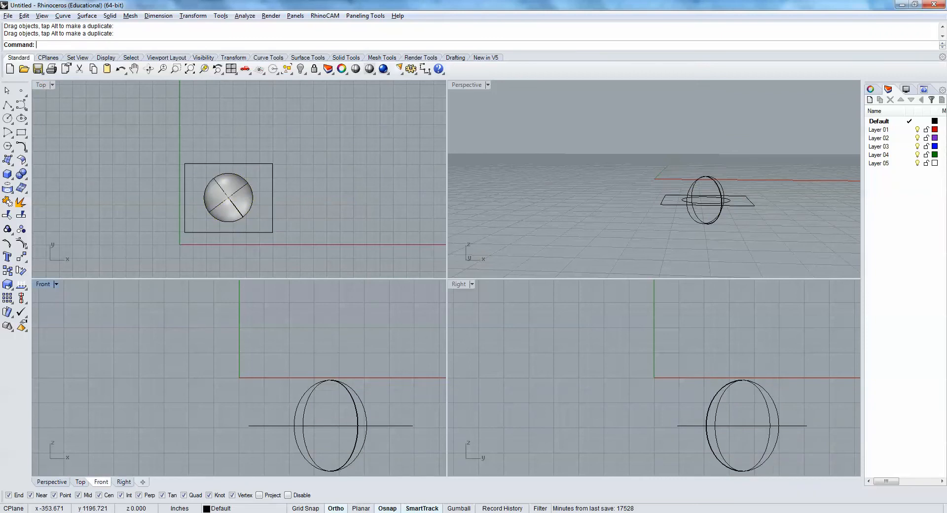
Set the Perspective viewport's display mode to Ghosted.
right_click_drag(591, 185, 599, 156)
right_click(599, 157)
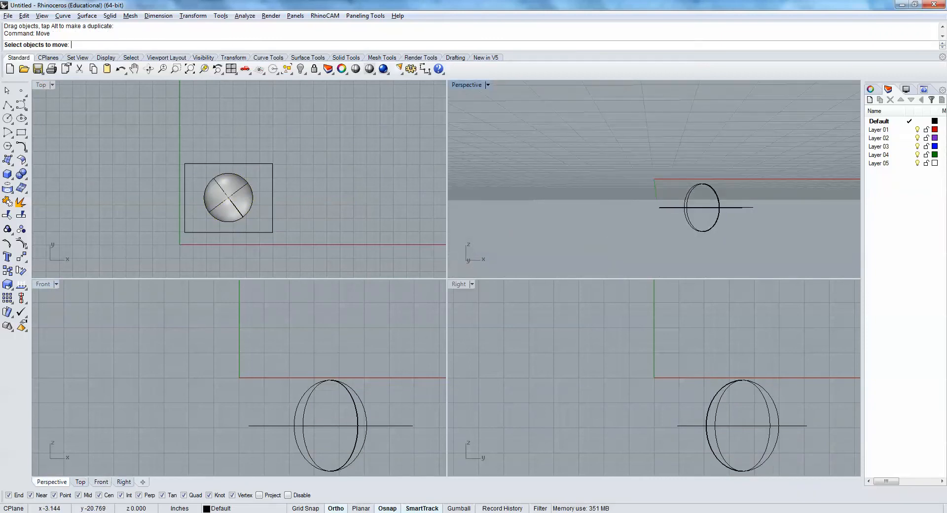
left_click(488, 85)
left_click(477, 132)
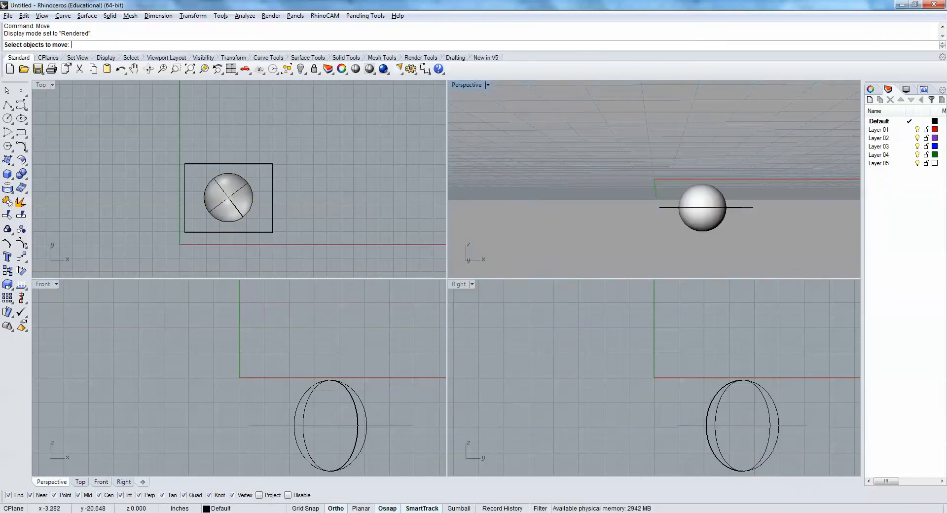
left_click(488, 85)
left_click(476, 143)
right_click_drag(567, 160, 578, 179)
Create a planar surface from the rectangle with PlanarSrf.
left_click(272, 198)
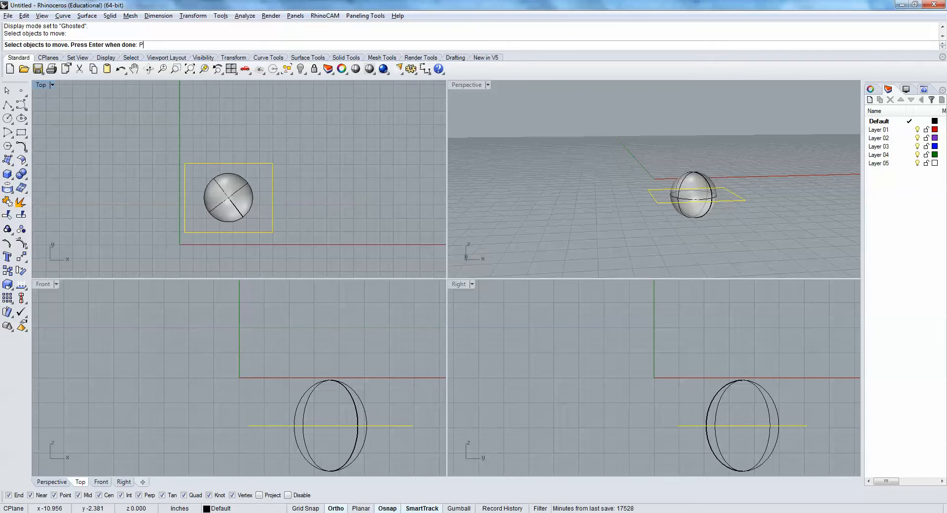
key("Escape")
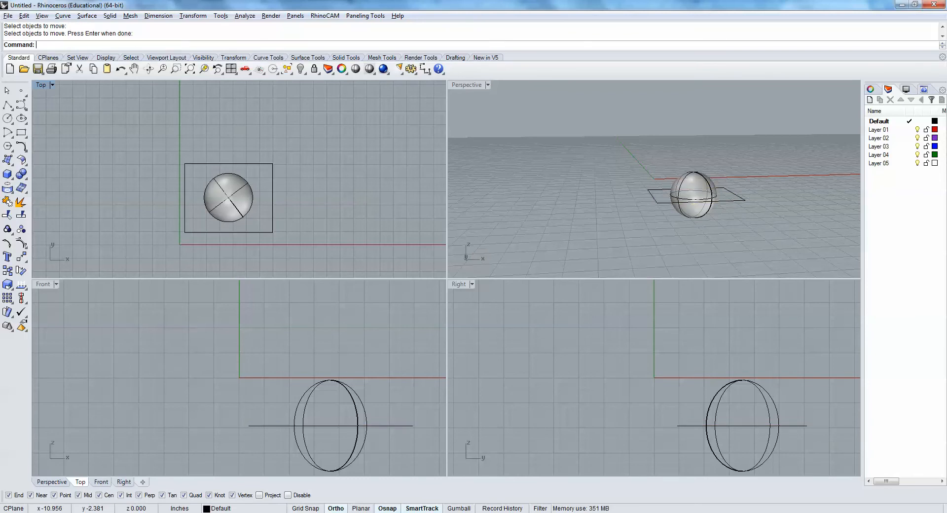
type("PlanarSrf")
key("Return")
left_click(254, 164)
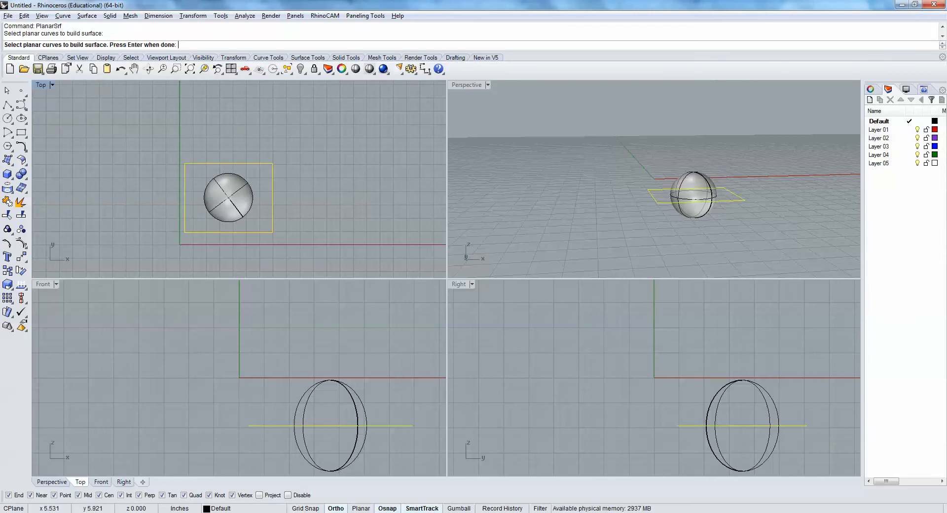
key("Return")
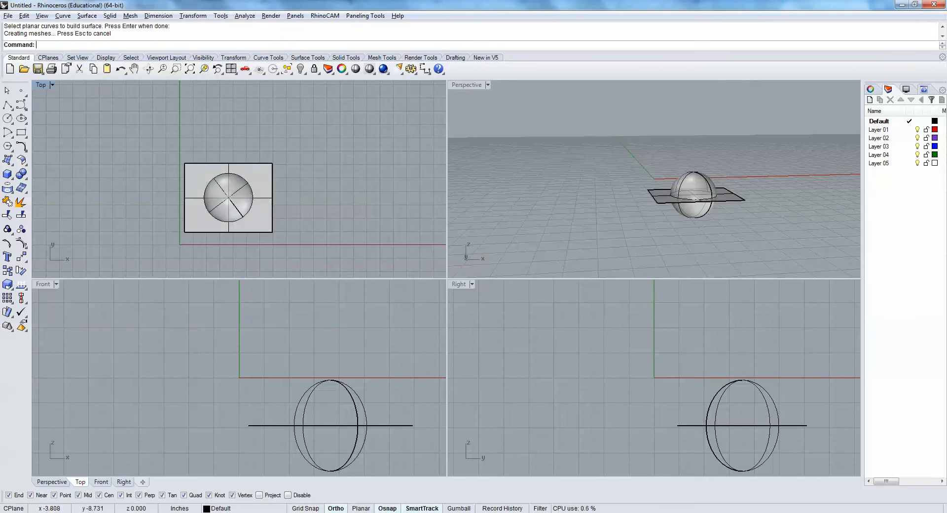
Move the sphere, rectangle and planar surface so the rectangle's lower-left corner sits at the origin, with Ortho off and Grid Snap on.
left_click_drag(173, 148, 313, 259)
type("move")
key("Return")
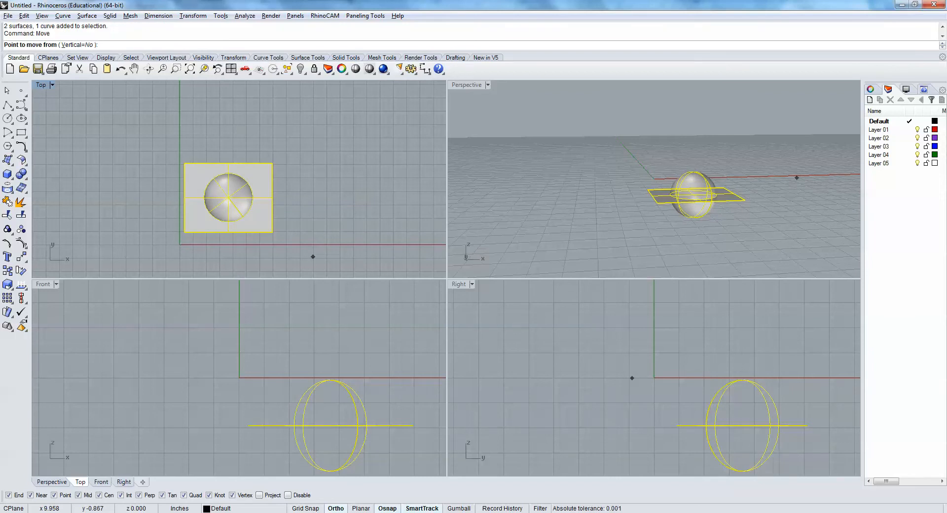
left_click(185, 232)
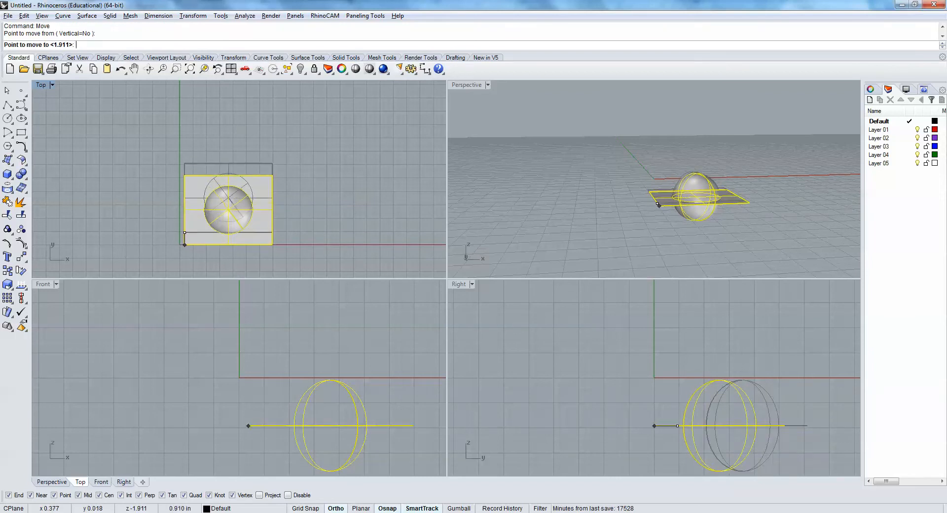
key("F8")
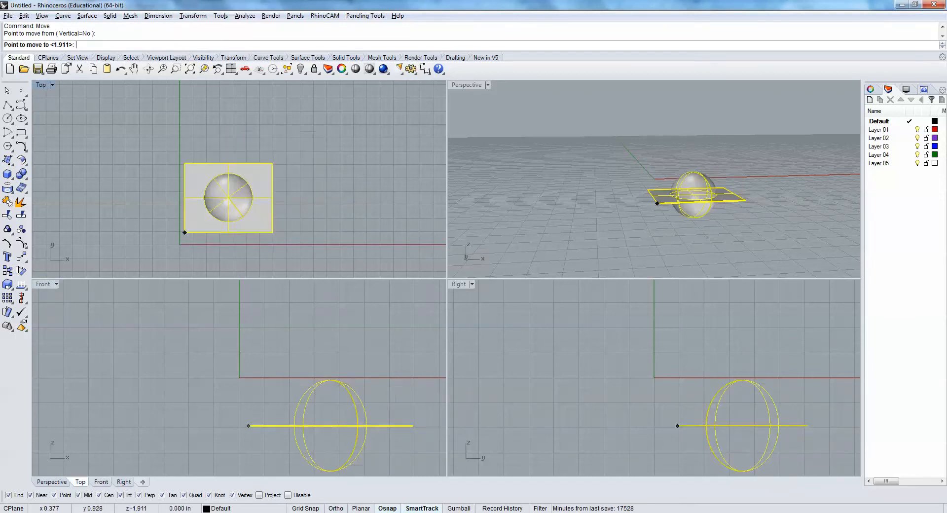
key("F9")
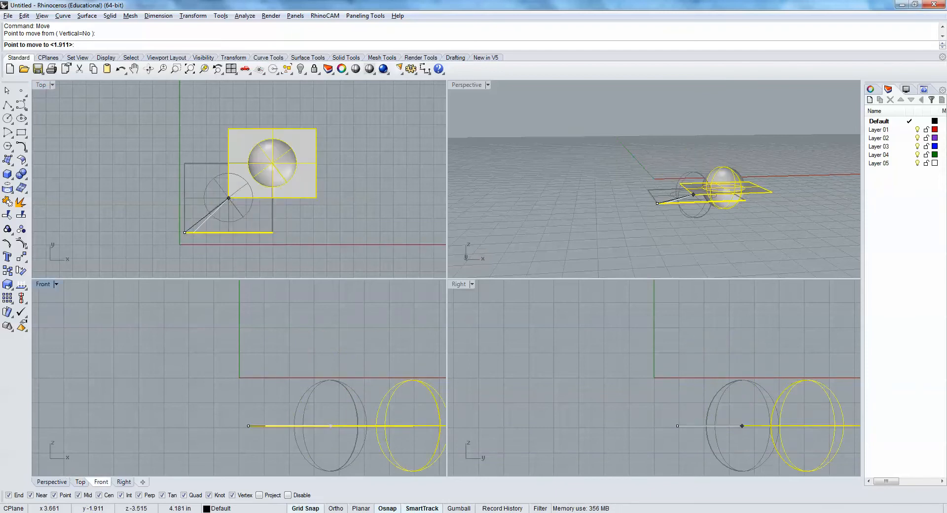
left_click(179, 245)
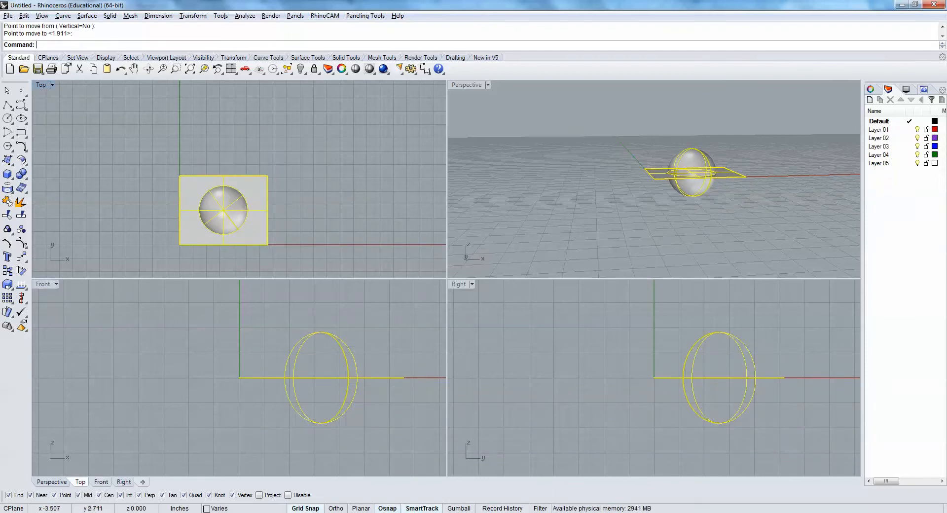
key("Escape")
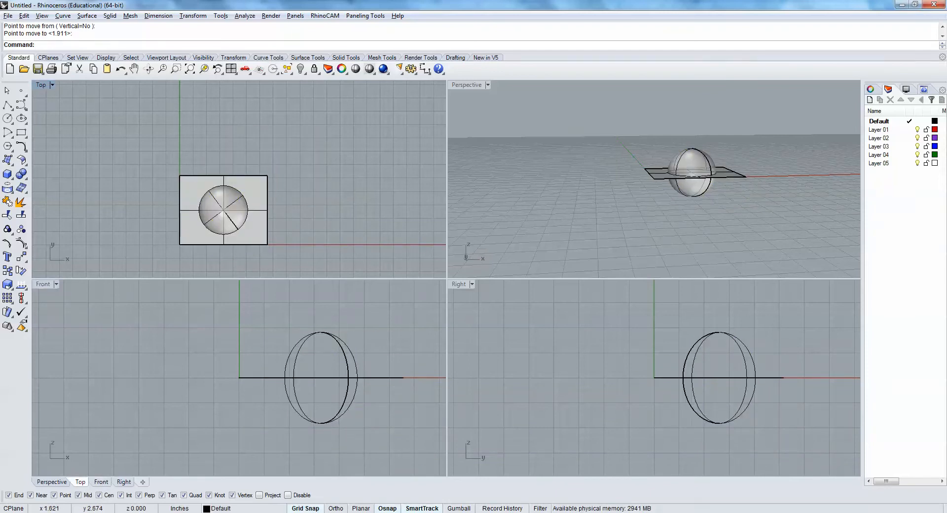
Move the sphere, rectangle and planar surface 2 inches straight down in the Front viewport, with Ortho on.
scroll(248, 364, "down", 3)
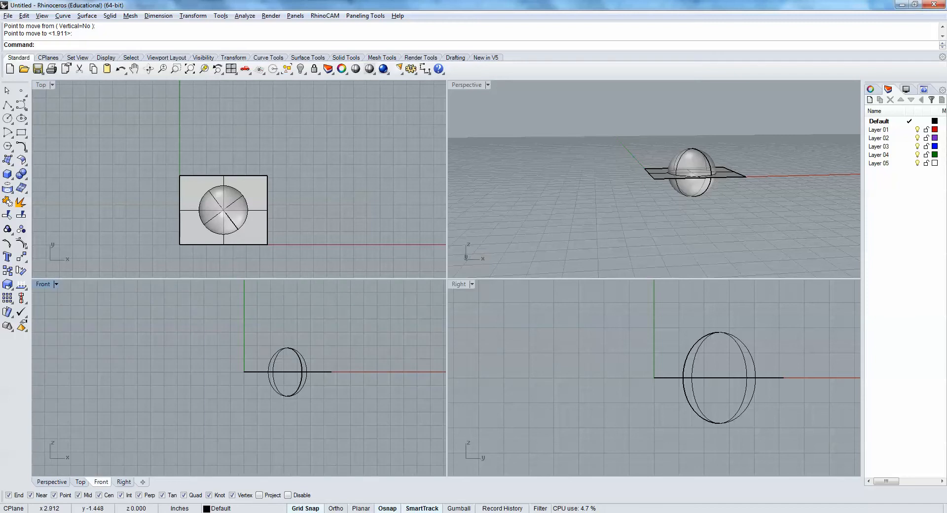
mouse_move(567, 225)
right_mouse_down()
mouse_move(569, 197)
mouse_move(569, 209)
right_mouse_up()
left_click_drag(210, 341, 385, 450)
type("Move")
key("Return")
scroll(392, 425, "up", 1)
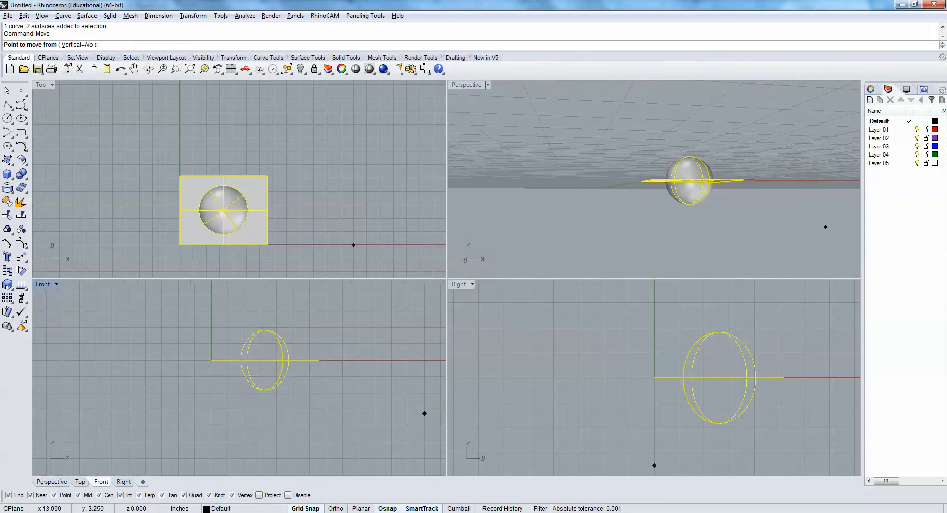
left_click(424, 401)
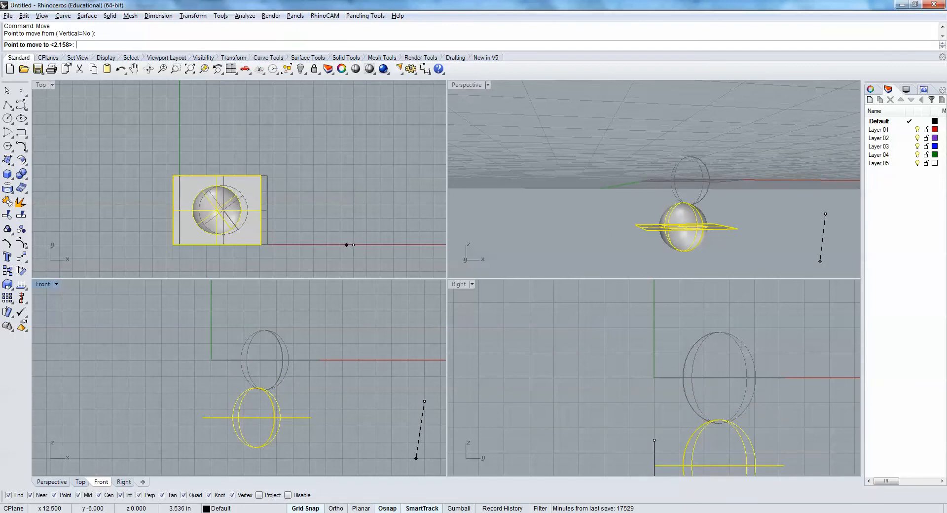
key("F8")
left_click(424, 435)
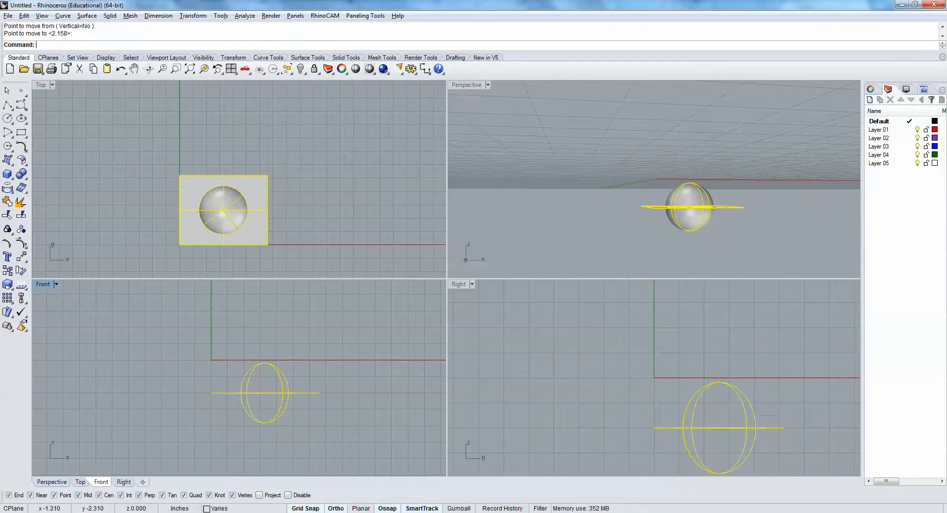
key("Escape")
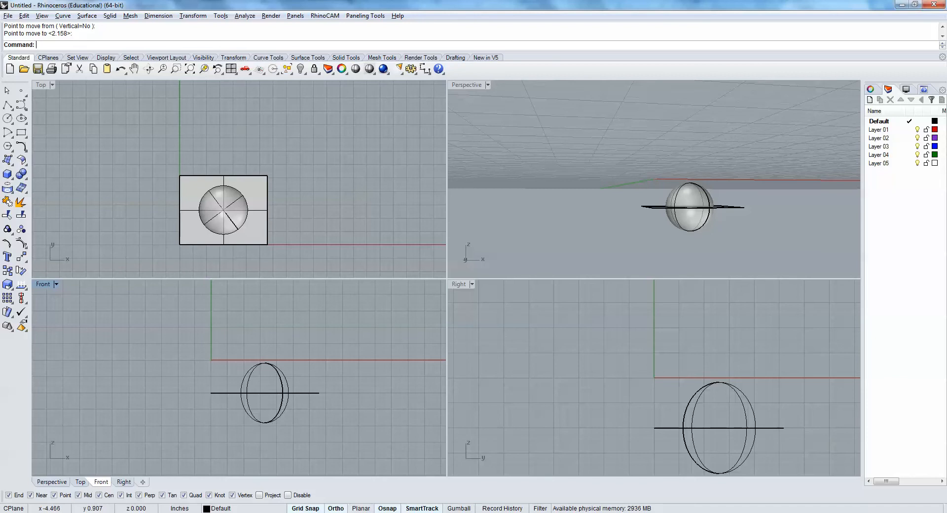
Draw a small circle in the Right viewport, centred on the midpoint of the planar surface's edge, and select it.
right_click_drag(630, 187, 624, 206)
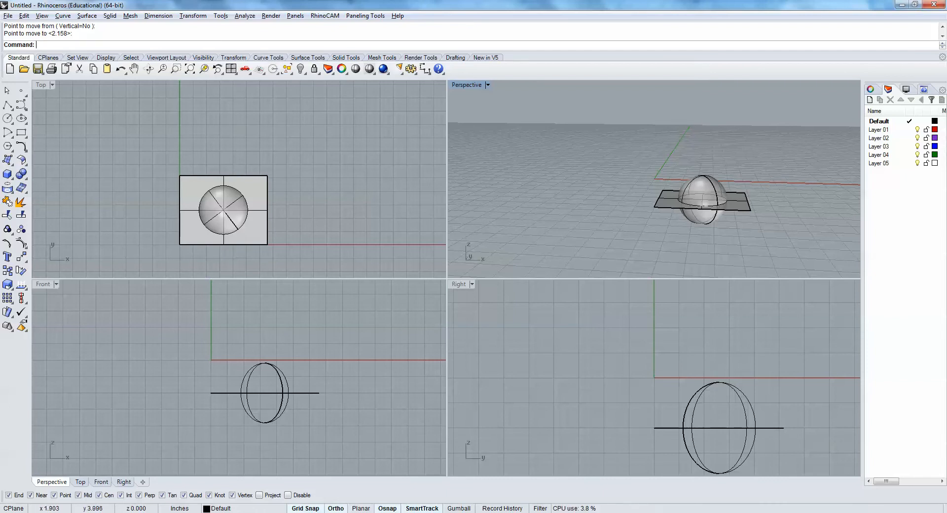
left_click(8, 120)
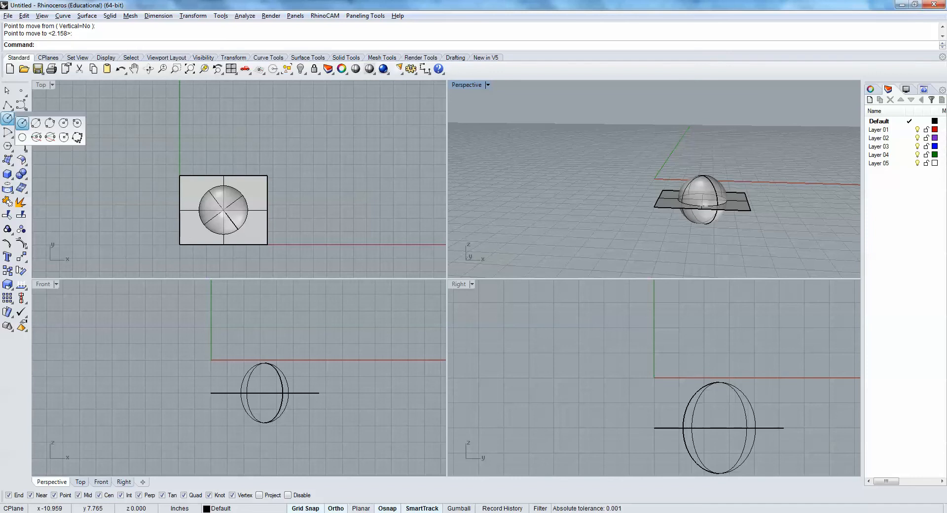
left_click(22, 123)
left_click(719, 427)
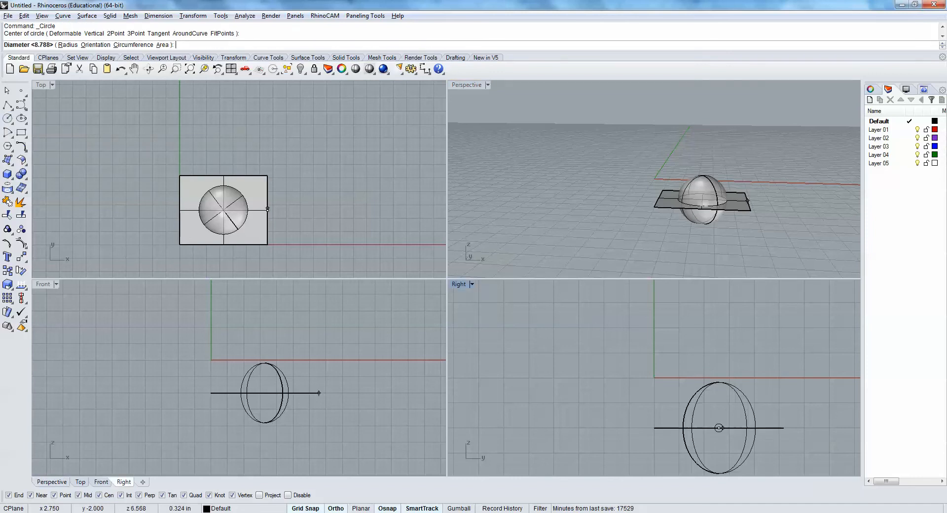
left_click(719, 428)
left_click(719, 434)
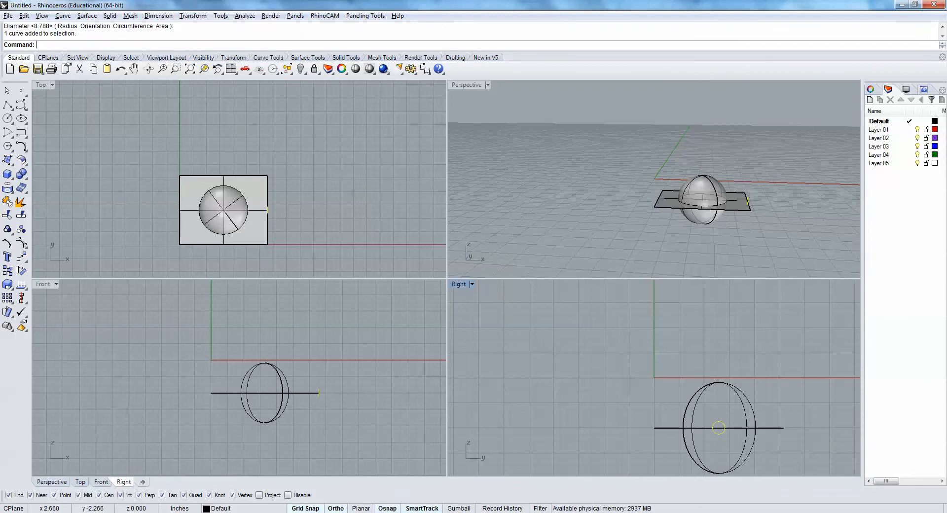
Extrude the circle with ExtrudeCrv through the sphere to the opposite edge of the planar surface.
type("ExtrudeCrv")
key("Return")
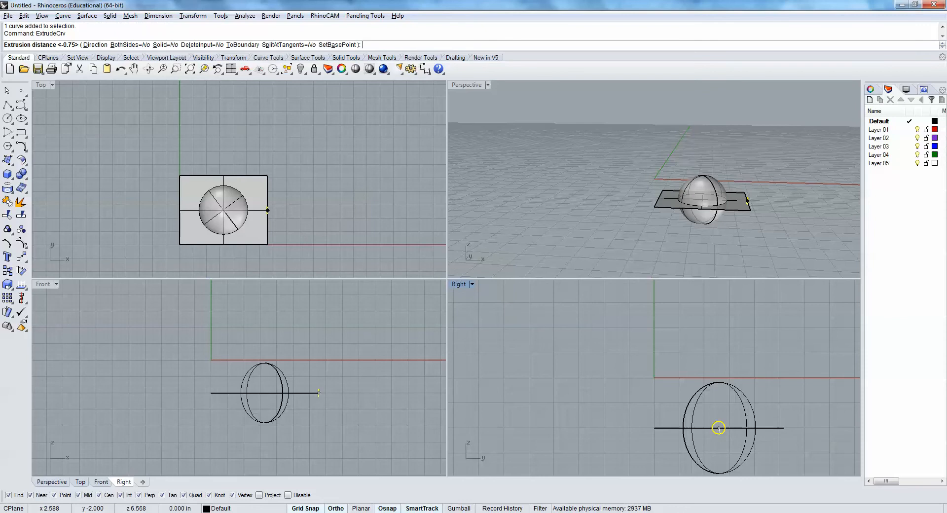
left_click(178, 218)
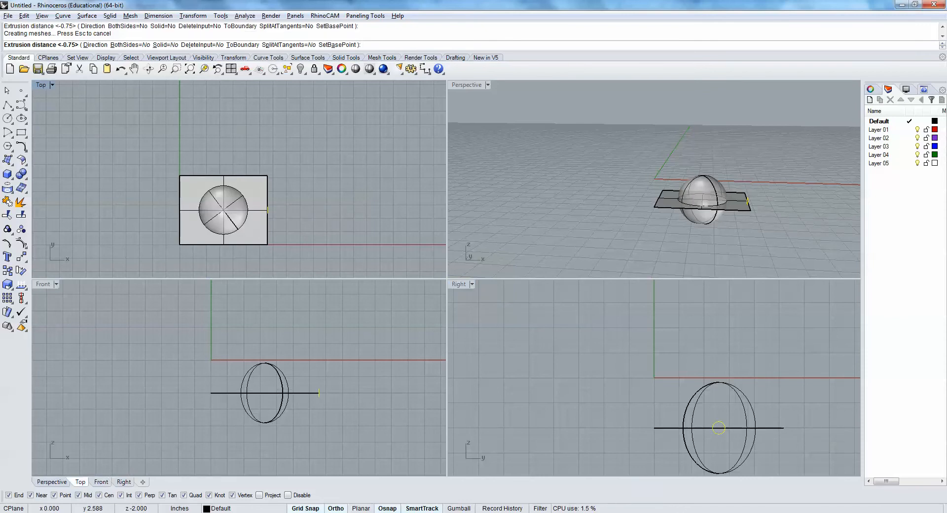
Finish the cylinder at the planar surface's opposite edge, and rotate a pasted duplicate a quarter turn about the sphere's centre in the Top viewport.
left_click(191, 207)
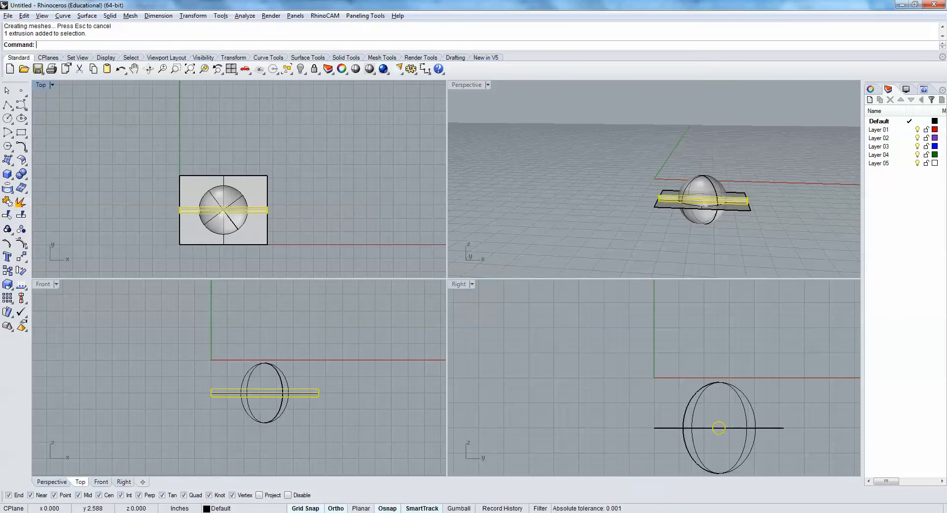
key("ctrl+v")
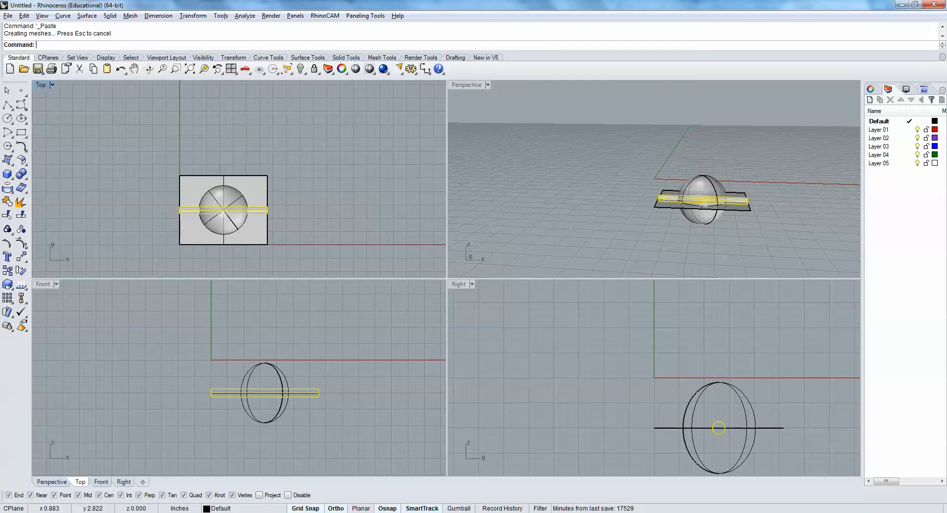
type("rotate")
key("Return")
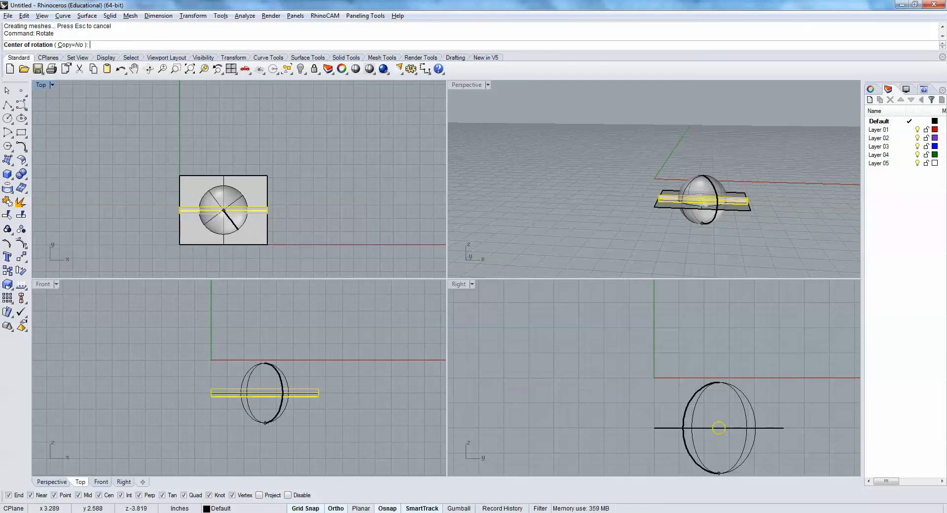
left_click(719, 472)
left_click(290, 210)
left_click(223, 91)
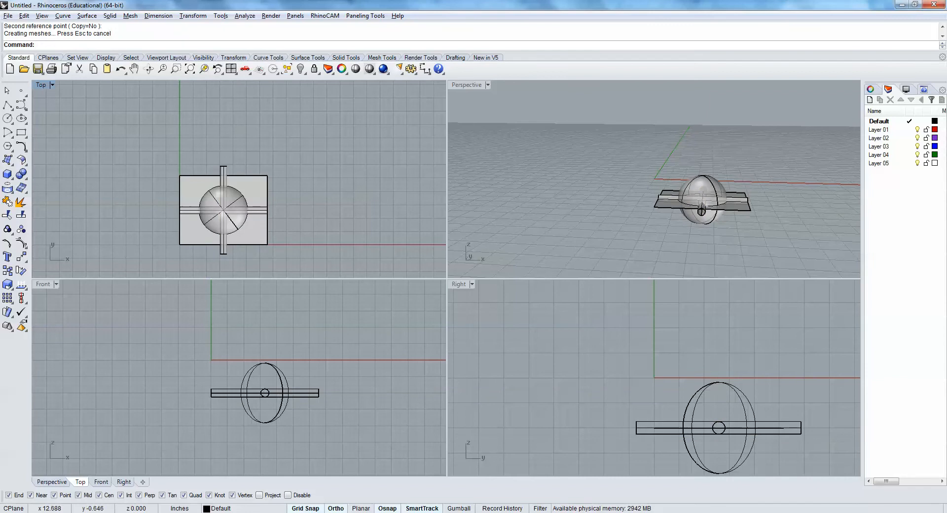
Open RhinoCAM's Machining Operations and Machining Objects browsers.
right_click_drag(634, 237, 614, 229)
scroll(691, 205, "up", 6)
scroll(683, 219, "up", 5)
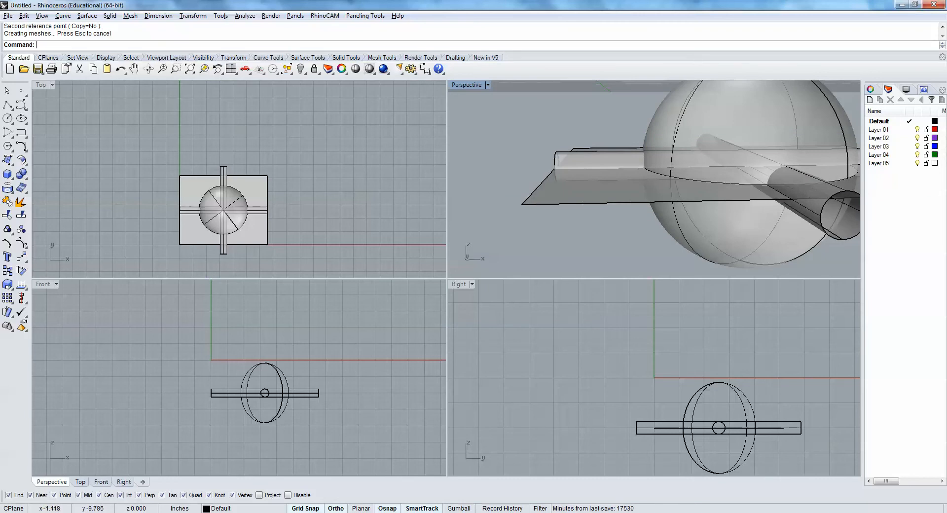
scroll(652, 197, "down", 3)
mouse_move(651, 197)
right_mouse_down()
mouse_move(678, 217)
mouse_move(708, 200)
mouse_move(684, 210)
mouse_move(641, 190)
right_mouse_up()
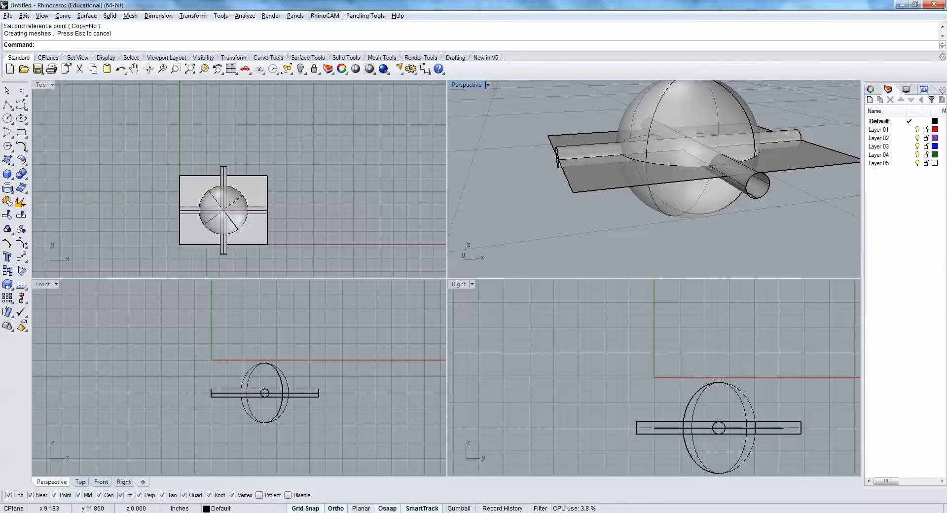
left_click(325, 16)
left_click(365, 27)
left_click(325, 16)
left_click(365, 36)
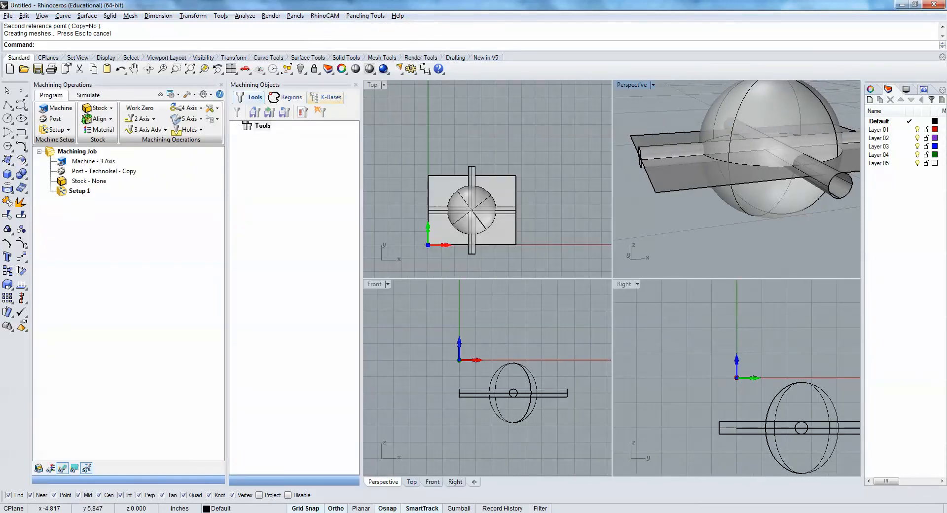
Load the Foam.vkb knowledge base from the Cut Paths folder of KB 4.0.4 Distributable on the Desktop.
left_click(327, 96)
left_click(236, 111)
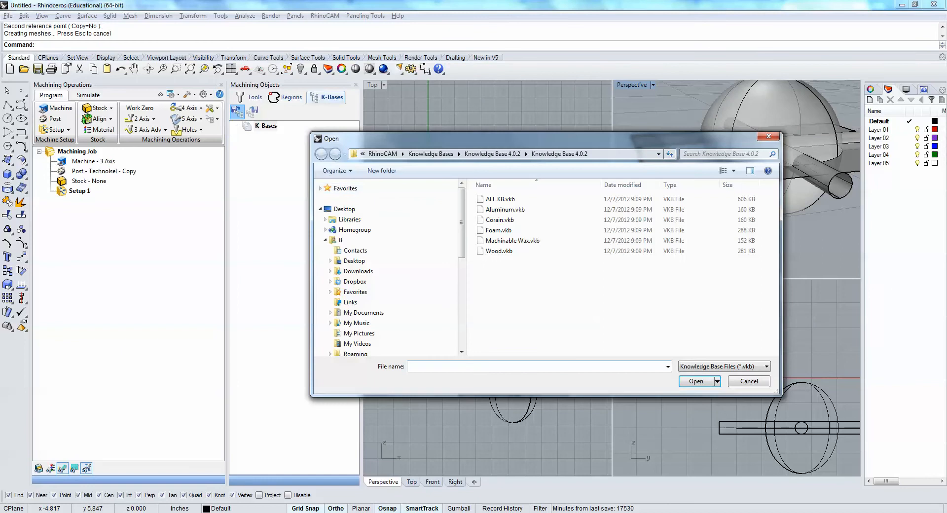
left_click(344, 209)
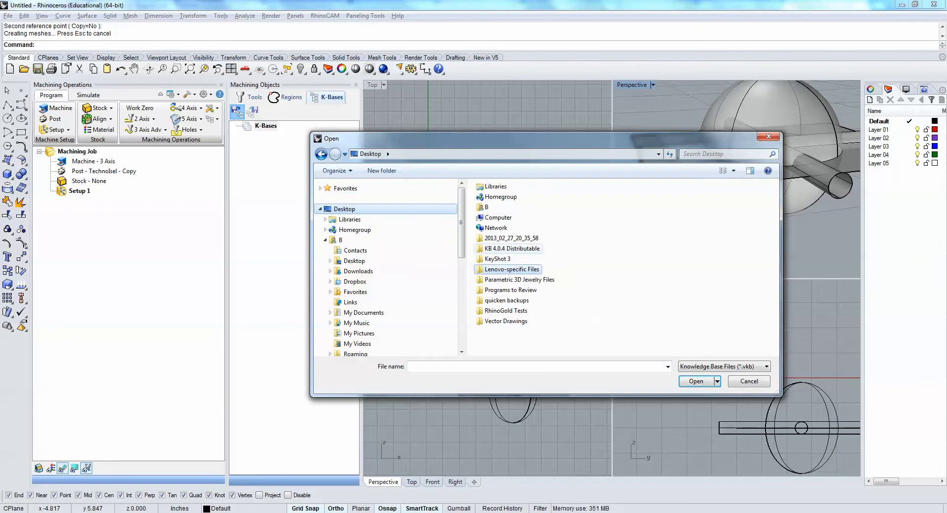
double_click(512, 248)
double_click(498, 199)
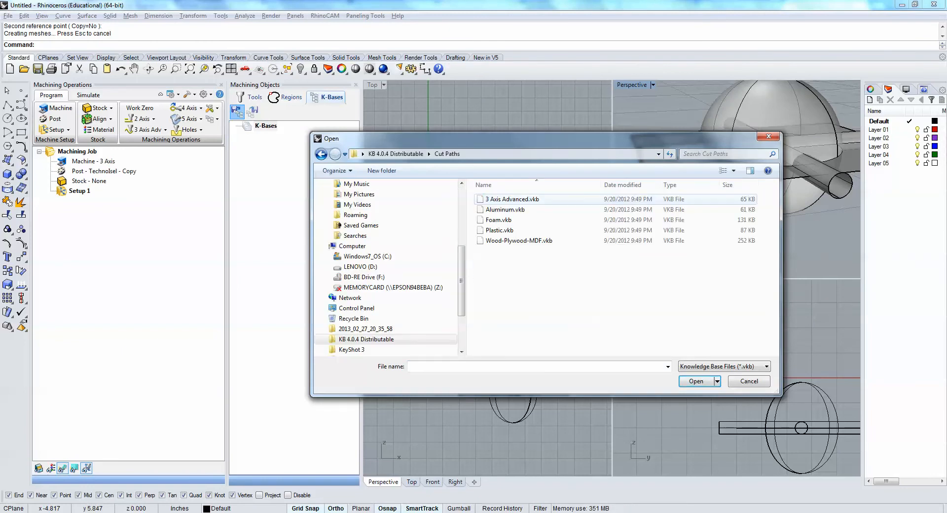
left_click(499, 220)
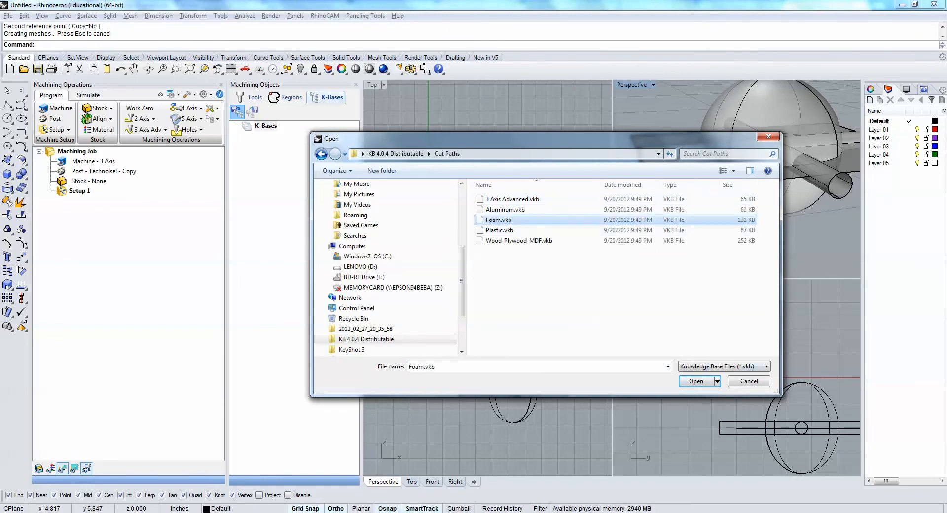
key("Return")
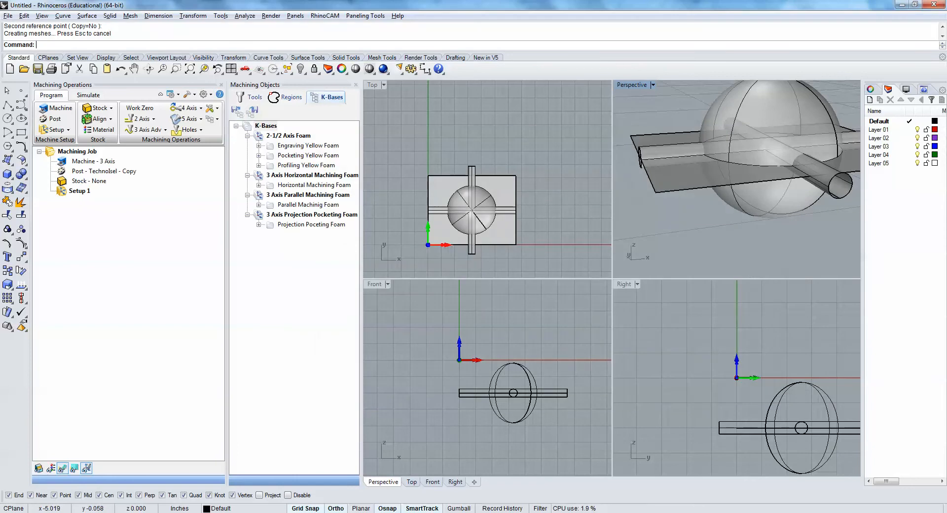
Add the Parallel Machinig Foam knowledge base to Setup 1 and close the Machining Objects browser.
left_click_drag(361, 257, 402, 255)
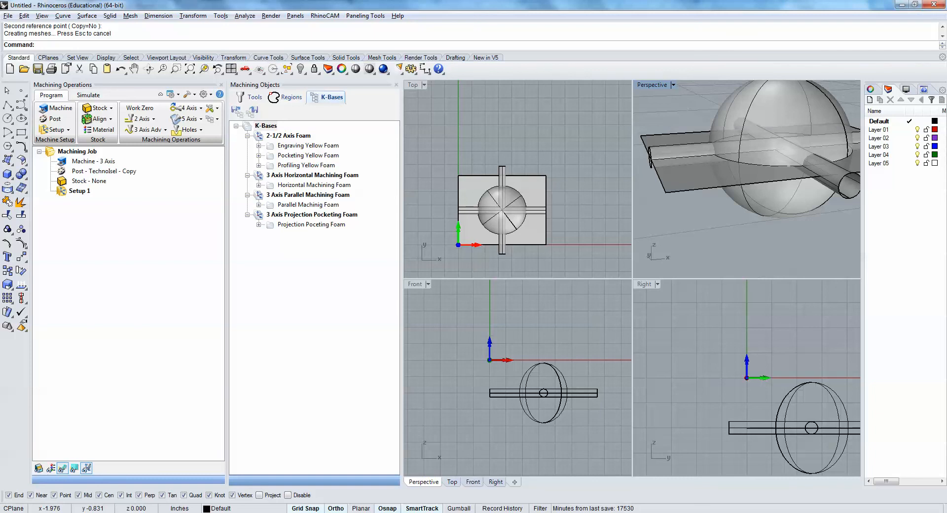
left_click_drag(308, 205, 80, 190)
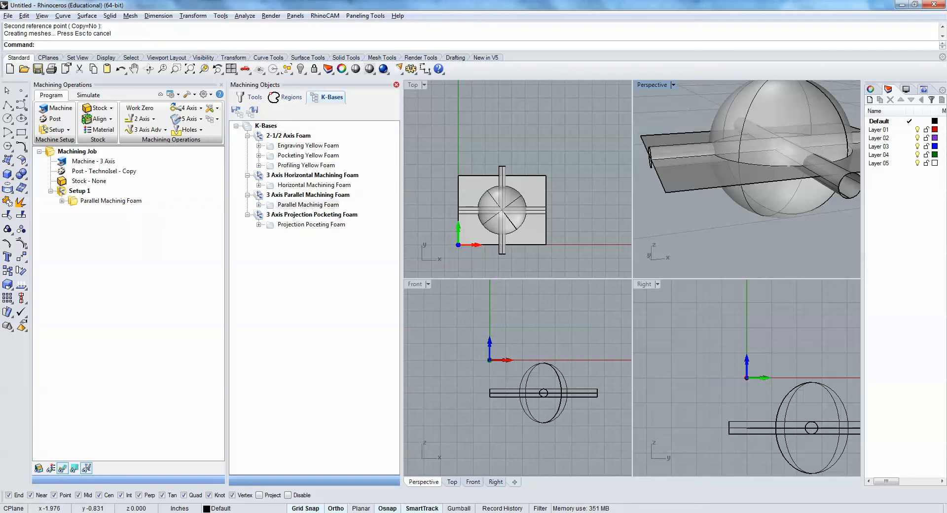
left_click(396, 85)
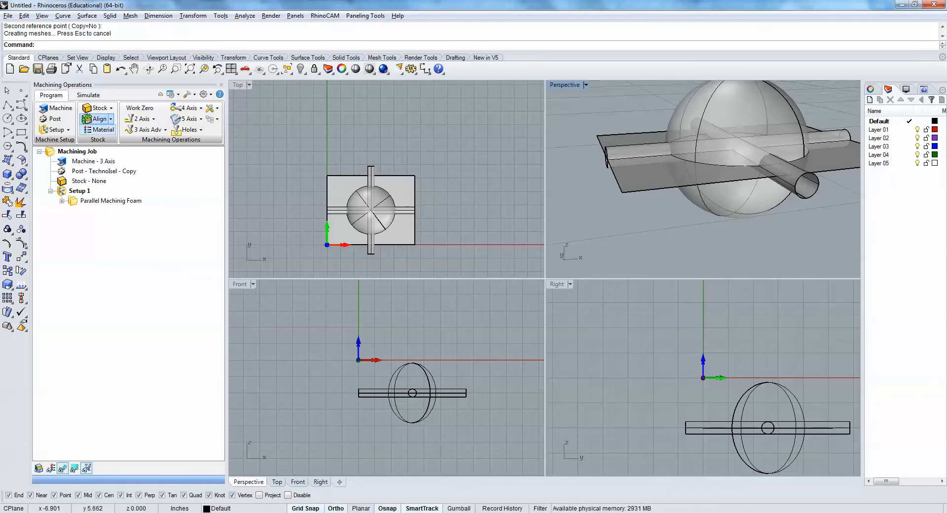
Start a box stock and set its corner coordinates to X 0, Y 0, Z 0.
left_click(99, 107)
left_click(105, 121)
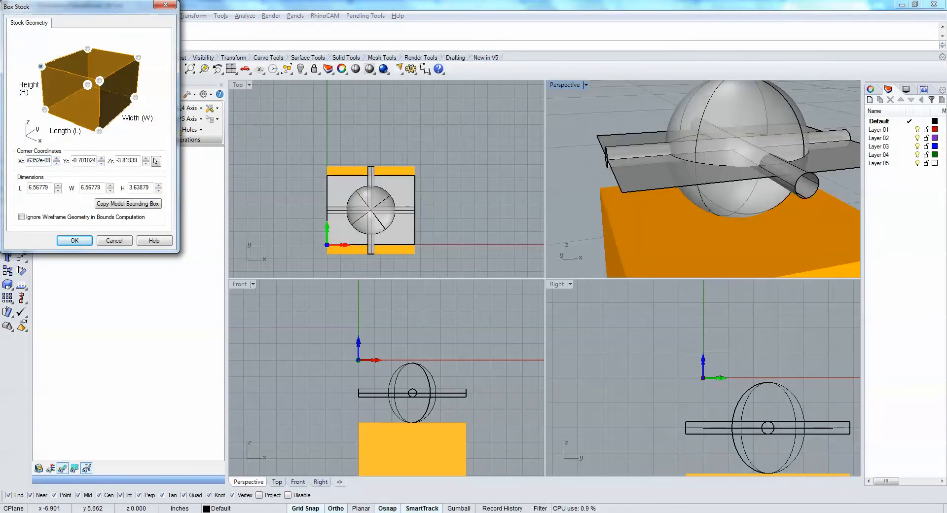
left_click_drag(50, 161, 31, 161)
type("3")
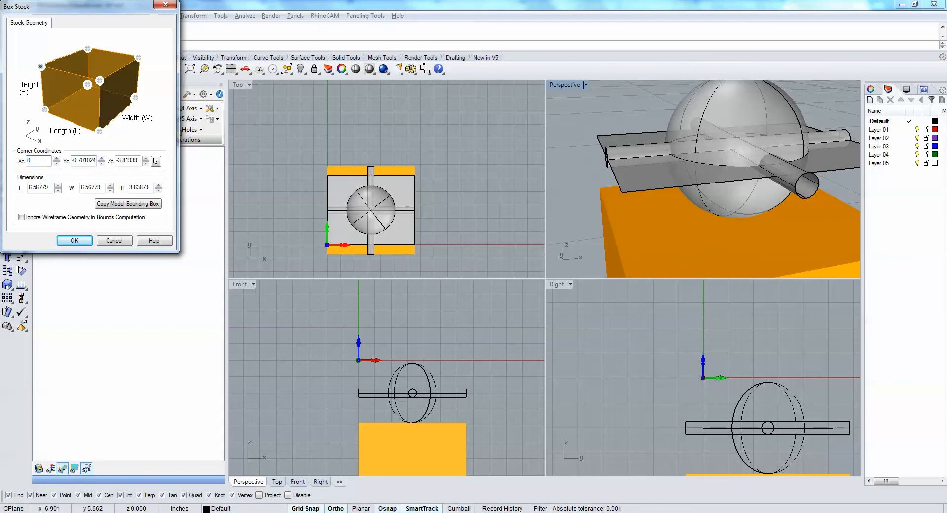
left_click_drag(77, 160, 117, 160)
key("BackSpace")
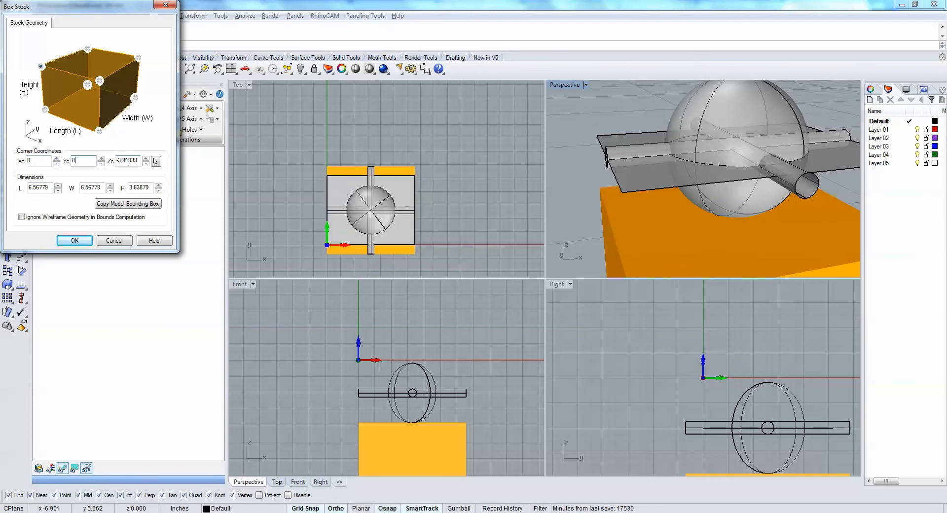
key("Tab")
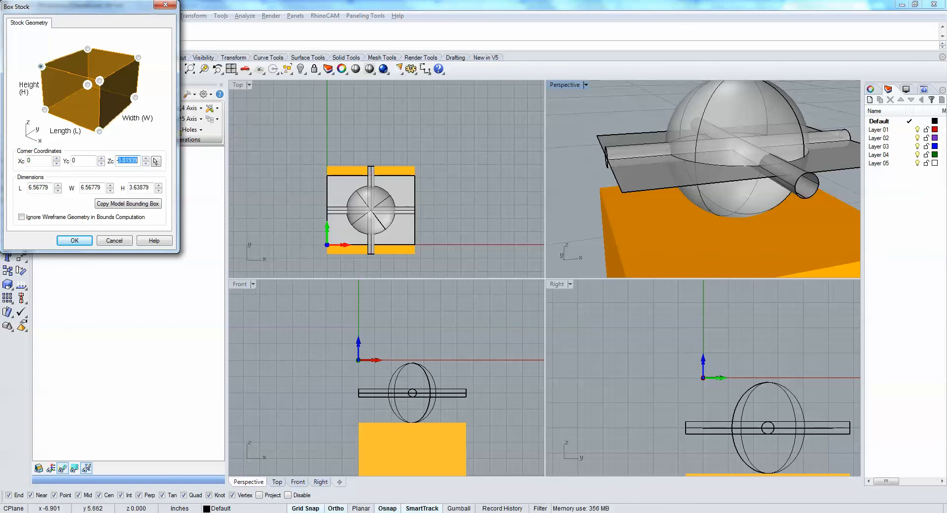
key("BackSpace")
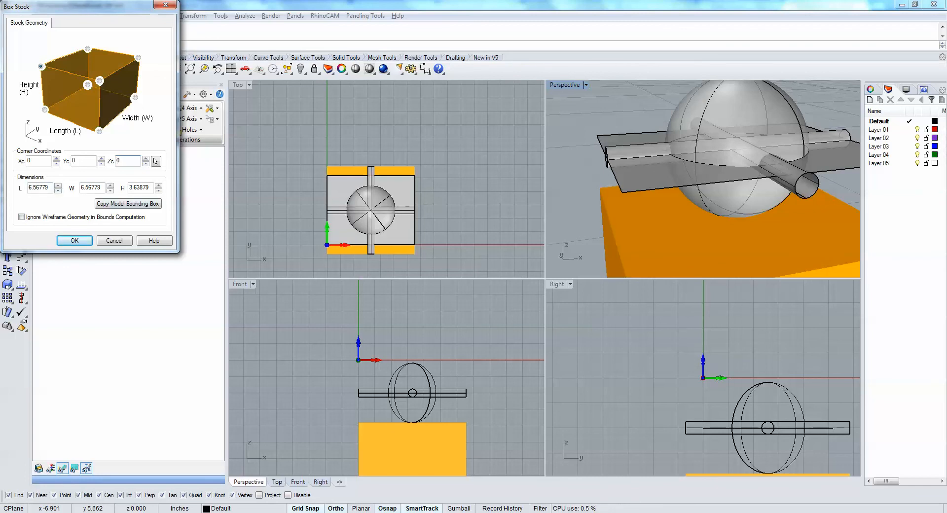
Set the box stock to length 7, width 7 and height 2, create it, and show the stock in the viewports.
left_click_drag(149, 188, 123, 200)
type("2")
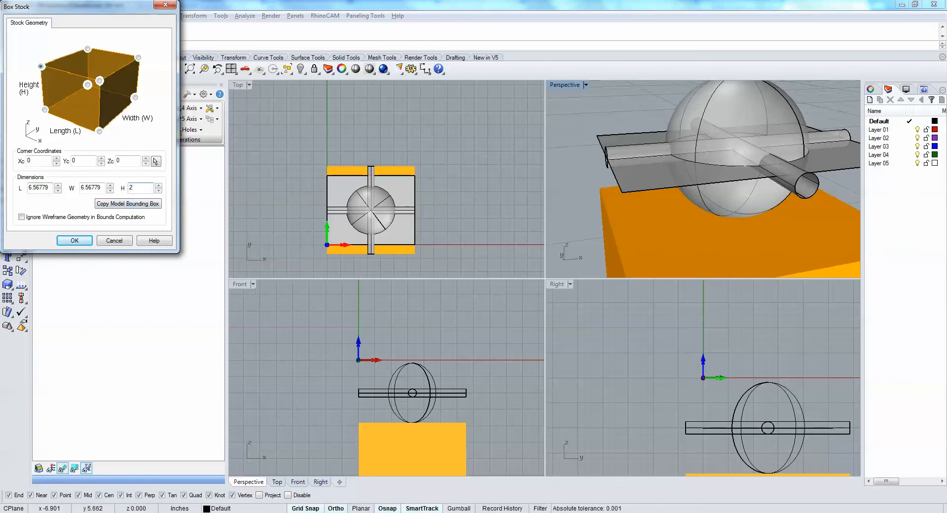
double_click(47, 187)
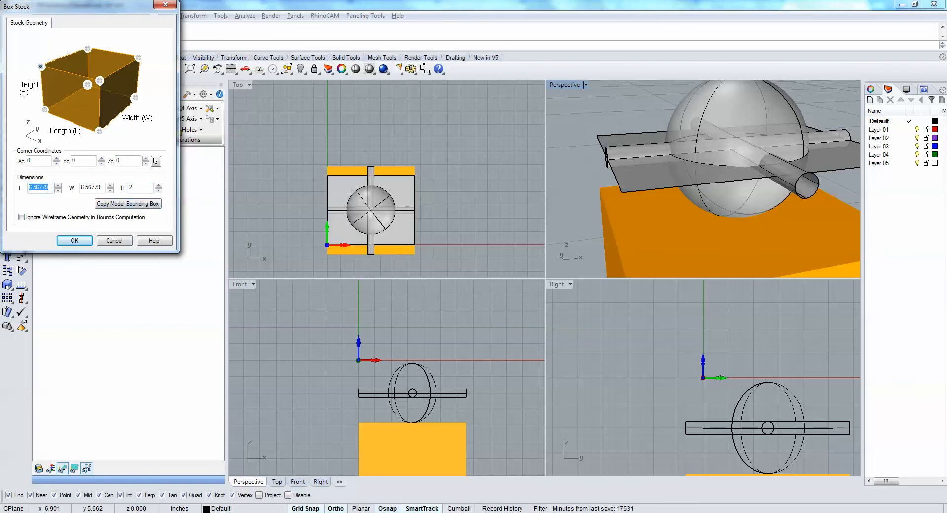
type("7")
key("Tab")
type("7")
key("Return")
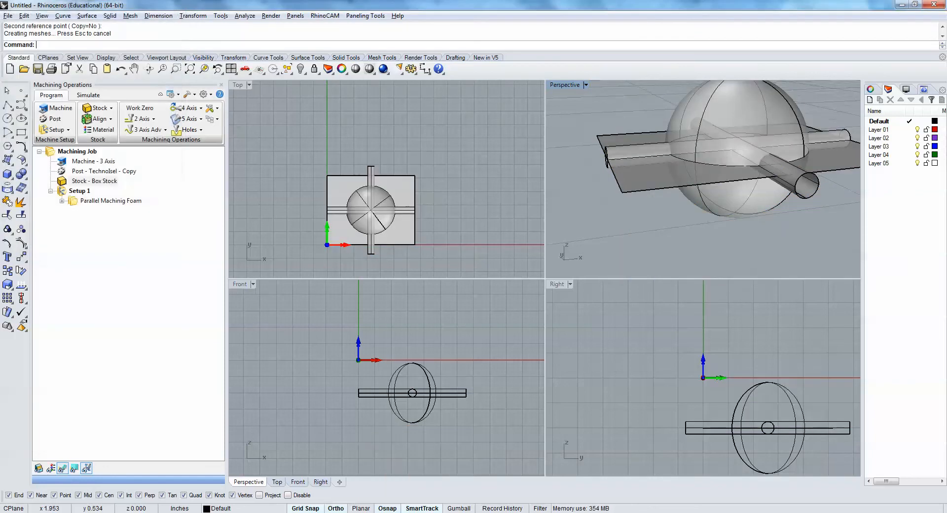
left_click(38, 469)
left_click(39, 469)
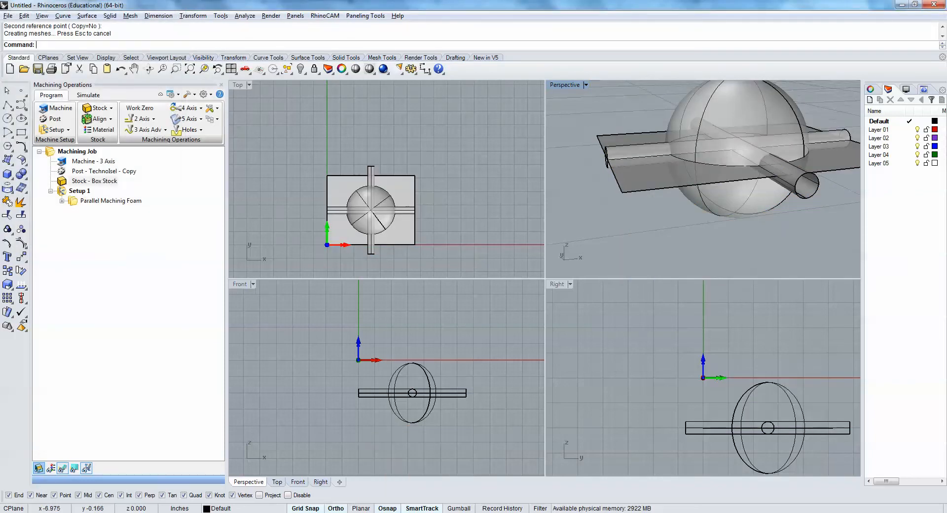
Project the rectangle curve onto the Top construction plane with ProjectToCPlane, deleting the input object.
right_click_drag(452, 207, 457, 182)
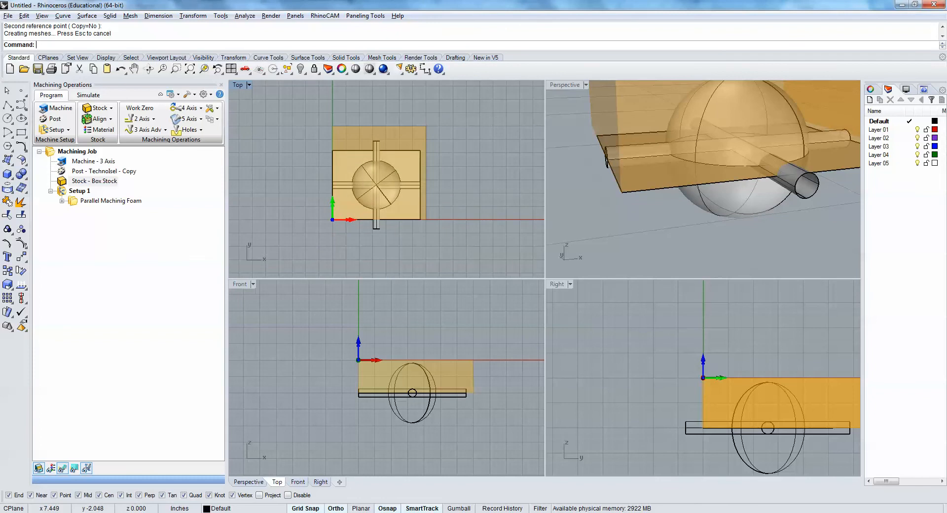
left_click(343, 150)
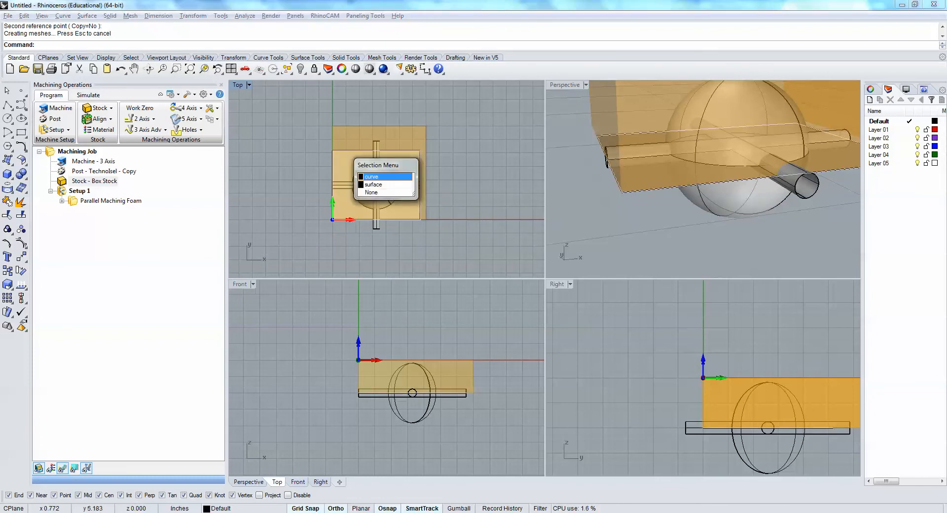
left_click(371, 176)
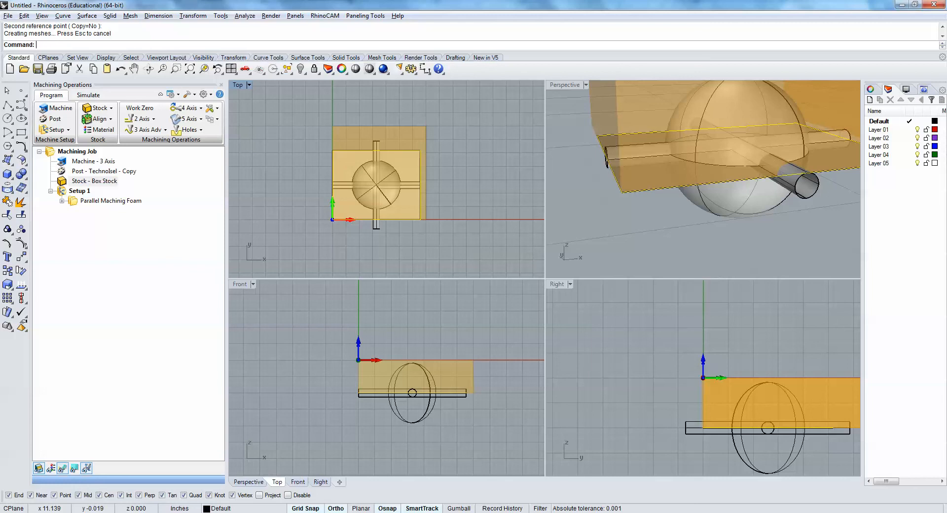
type("ProjectToCPlane")
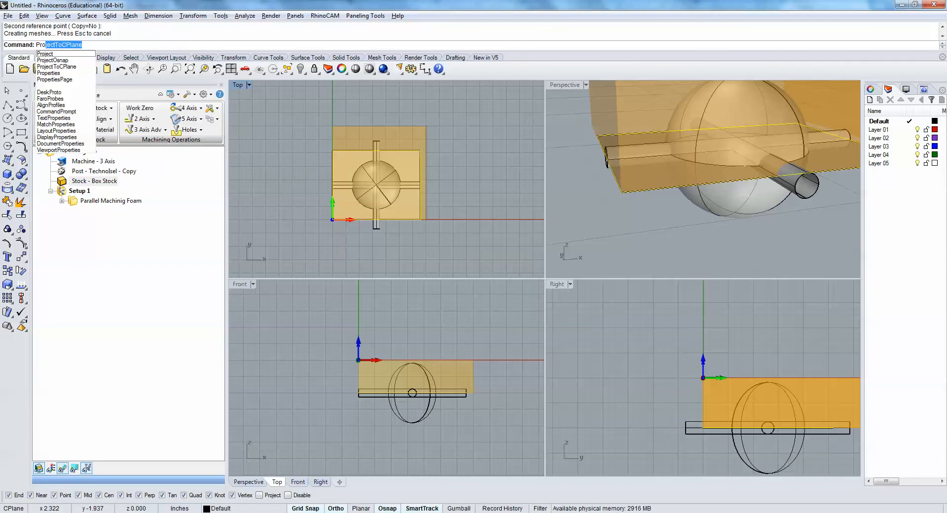
left_click(52, 54)
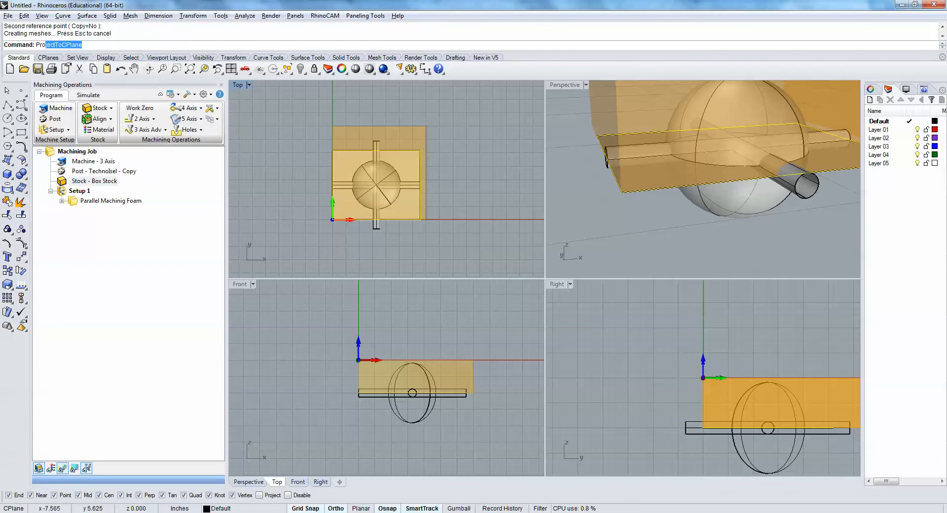
key("Return")
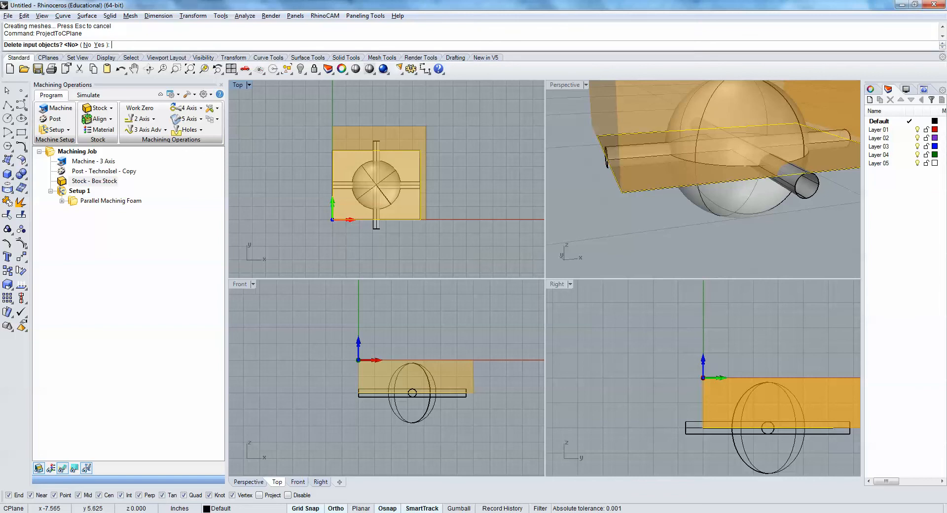
left_click(99, 45)
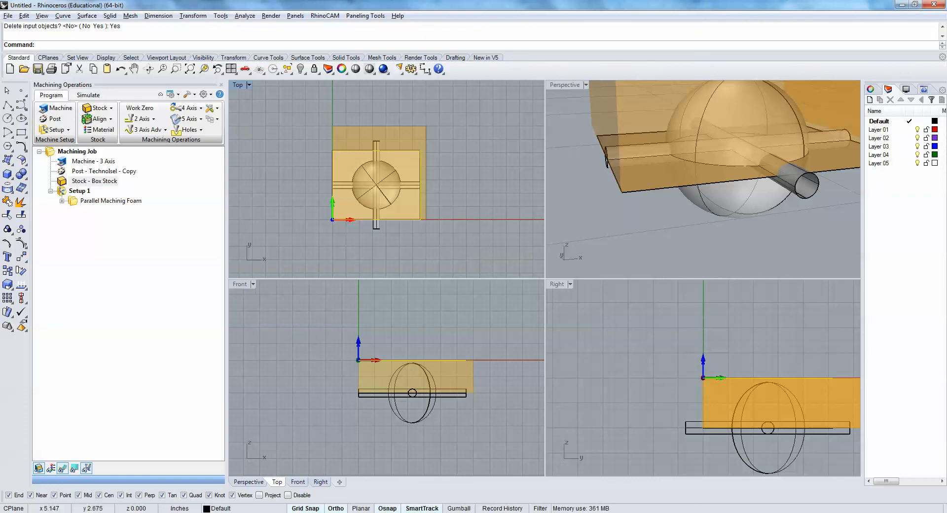
Maximize the Perspective viewport and examine the projected rectangle against the stock, sphere and cylinders.
right_click_drag(703, 187, 705, 225)
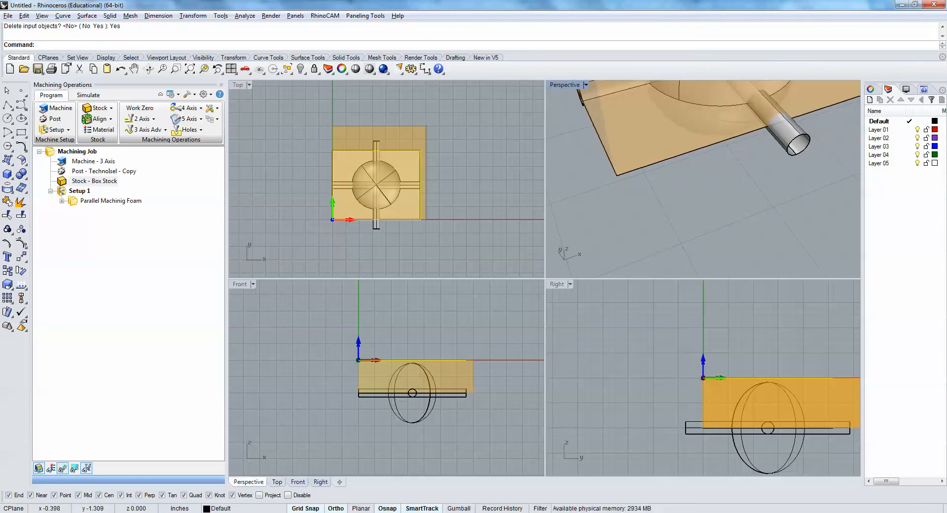
double_click(565, 84)
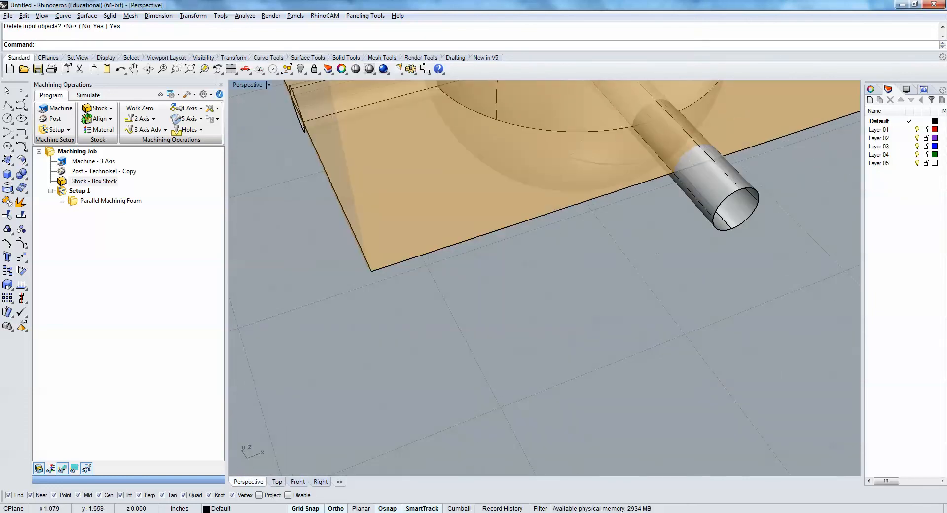
right_click_drag(543, 111, 596, 261, "shift")
scroll(596, 261, "down", 4)
scroll(545, 276, "down", 6)
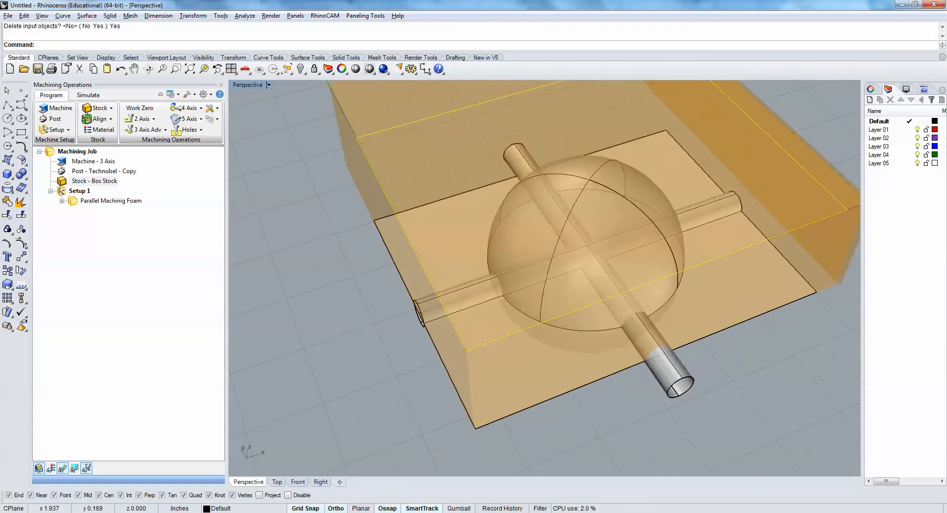
mouse_move(493, 328)
right_mouse_down()
mouse_move(521, 254)
mouse_move(515, 288)
mouse_move(454, 325)
mouse_move(508, 252)
mouse_move(545, 291)
mouse_move(506, 321)
right_mouse_up()
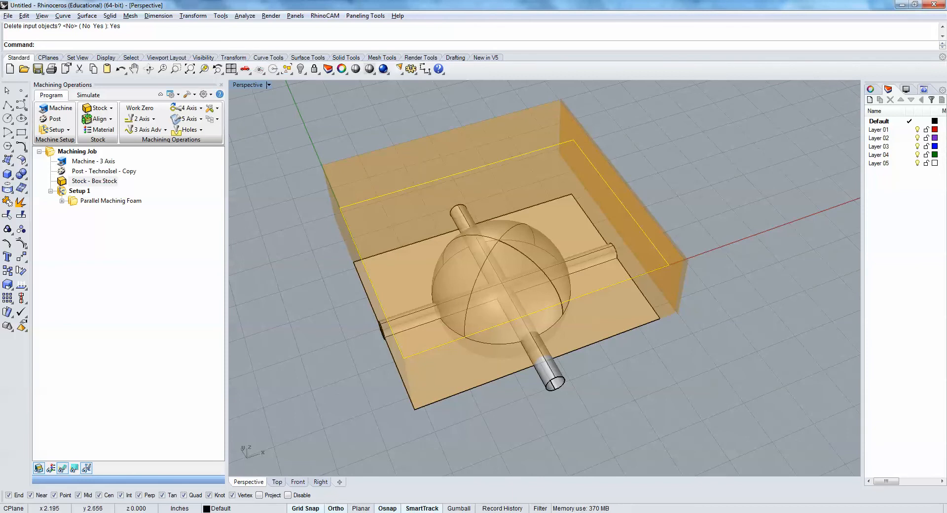
Restore the four-viewport layout and create the sphere's outline curve in the Top view with MeshOutline.
right_click_drag(470, 249, 464, 289)
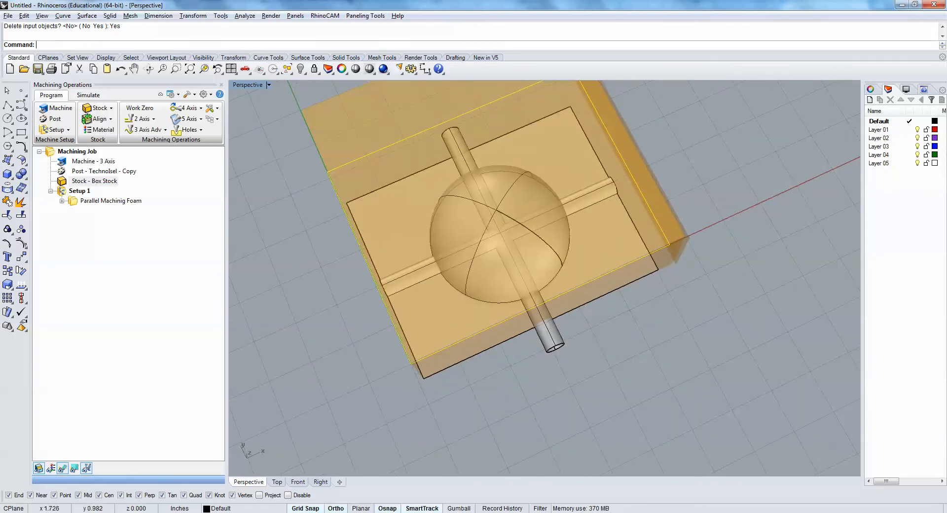
left_click(231, 68)
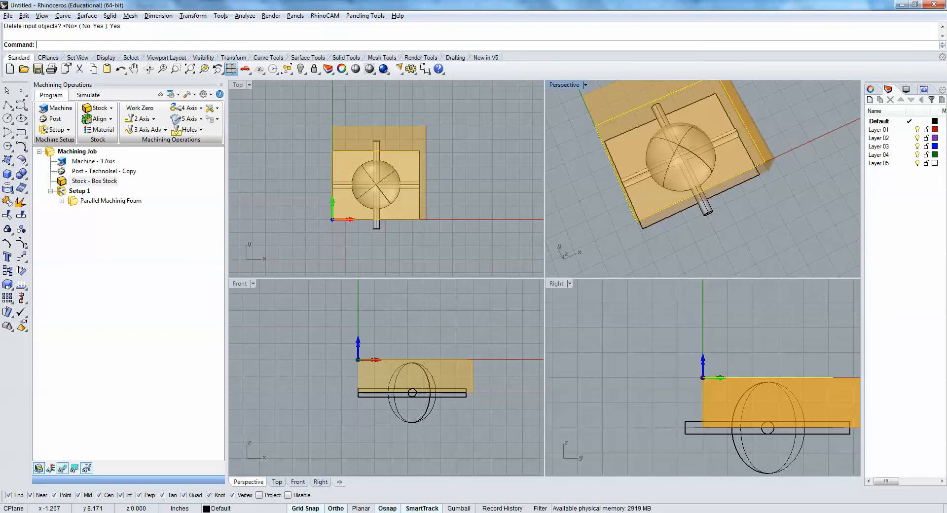
left_click(360, 175)
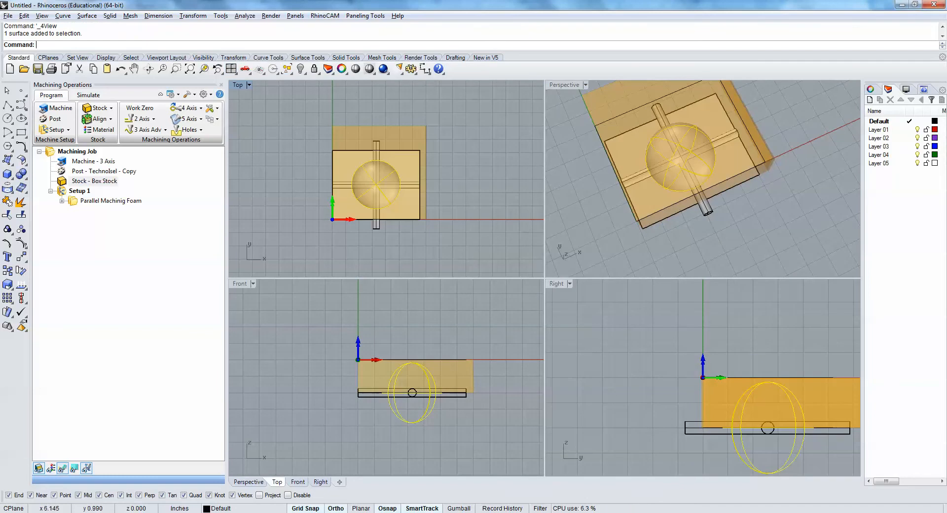
type("MeshOutline")
key("Return")
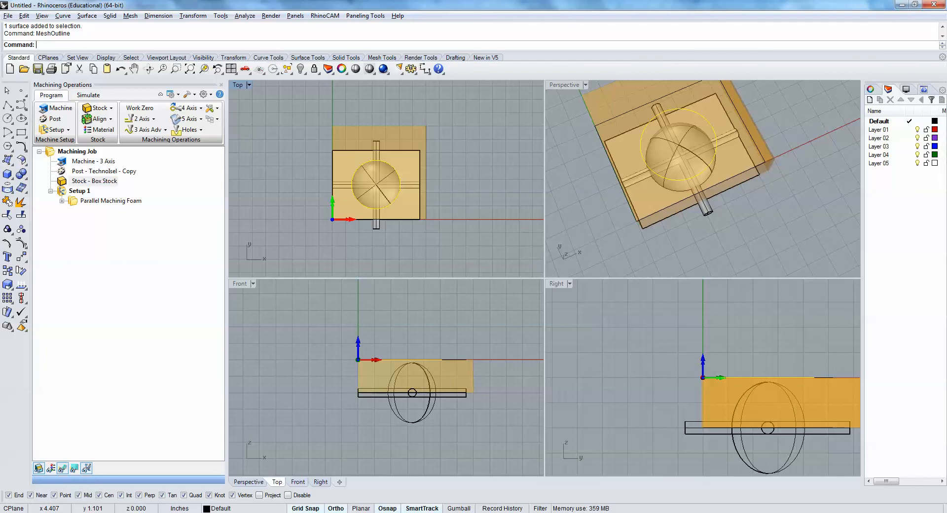
Offset the sphere's outline curve outward by a distance of 0.5 and clear the selection.
type("Offset")
key("Return")
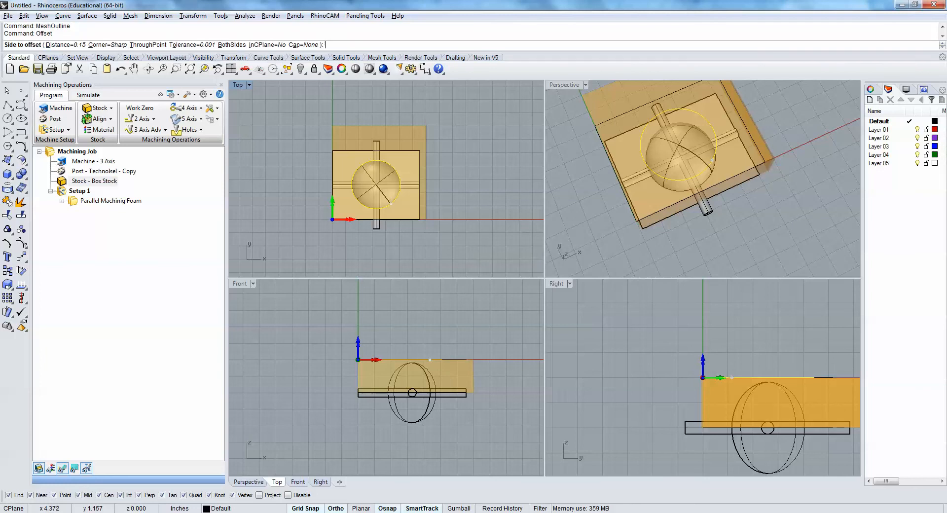
left_click(63, 44)
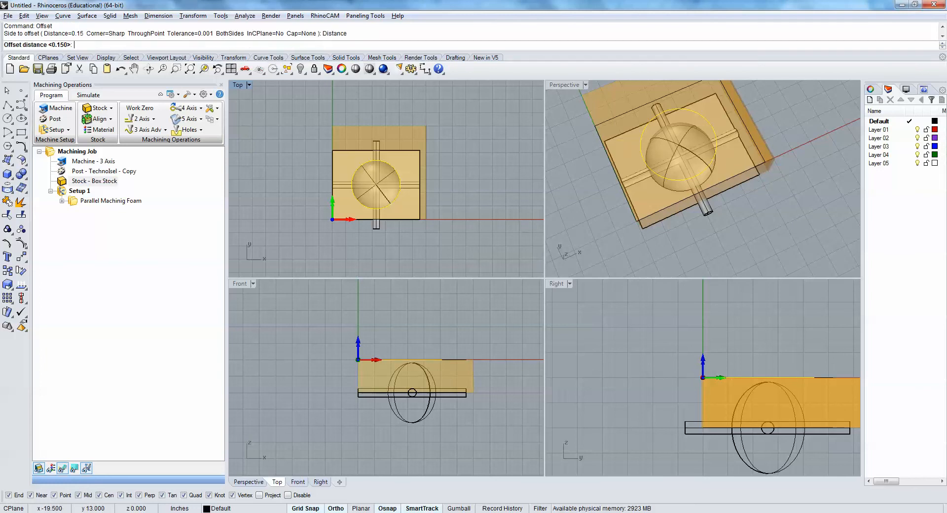
type(".5")
key("Return")
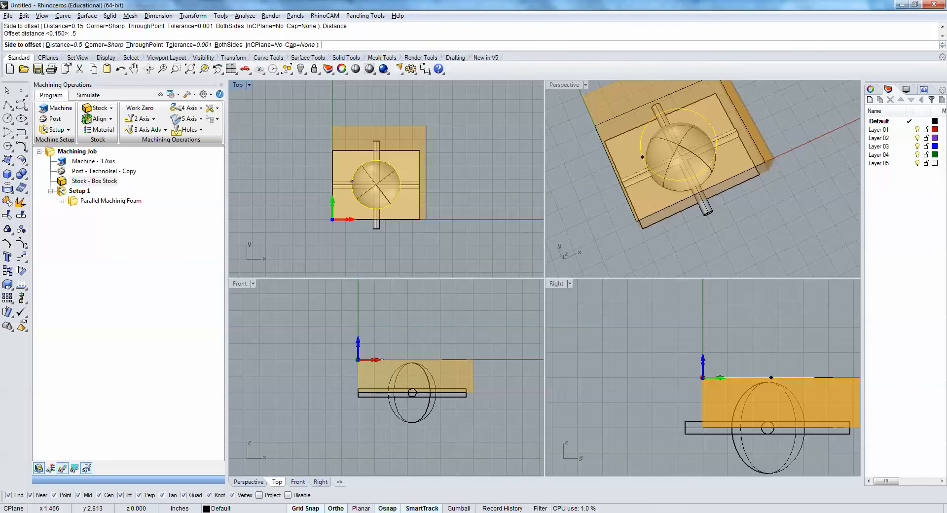
left_click(305, 158)
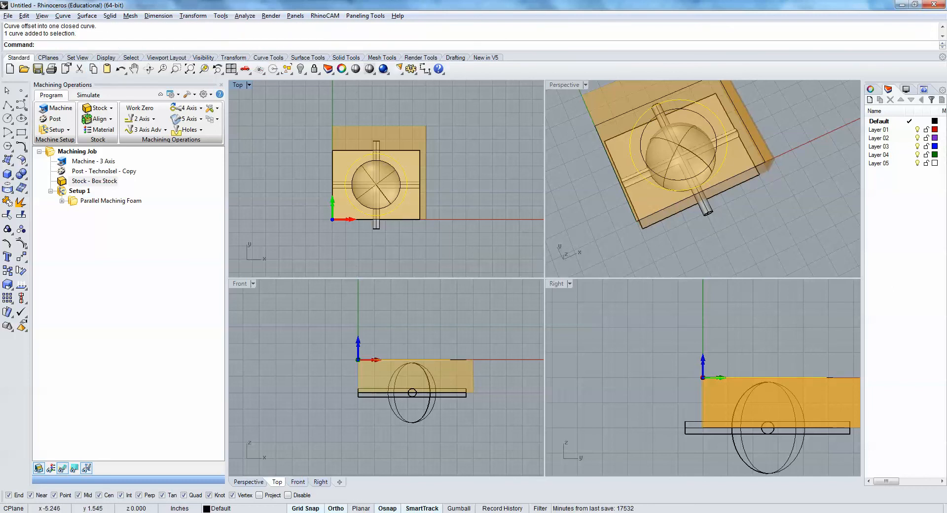
key("Escape")
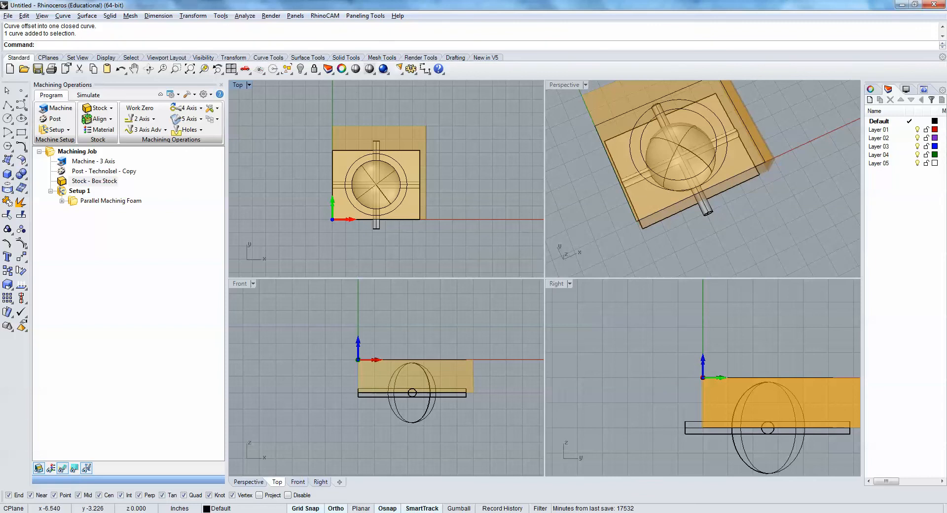
Expand the Parallel Machining Foam operations and save the outer offset circle as the Horizontal Roughing drive/containment region.
left_click(61, 201)
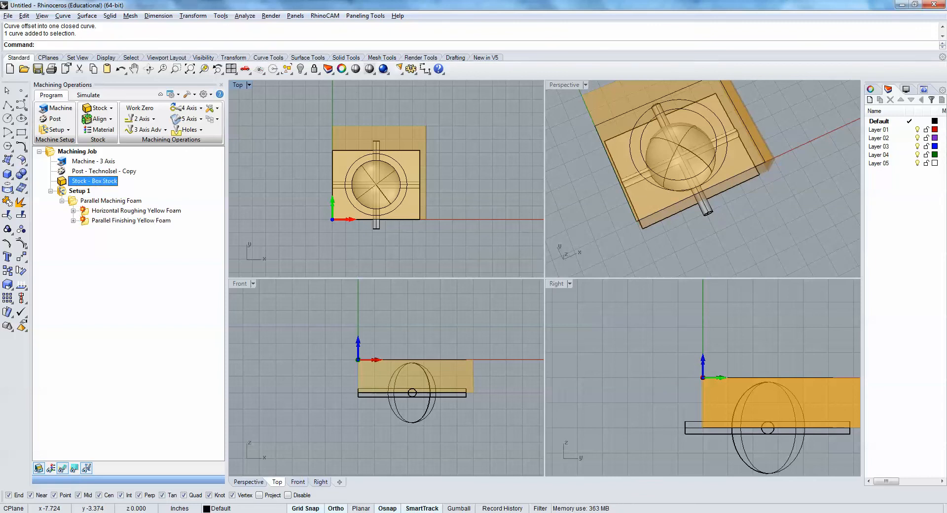
left_click(74, 210)
left_click(73, 289)
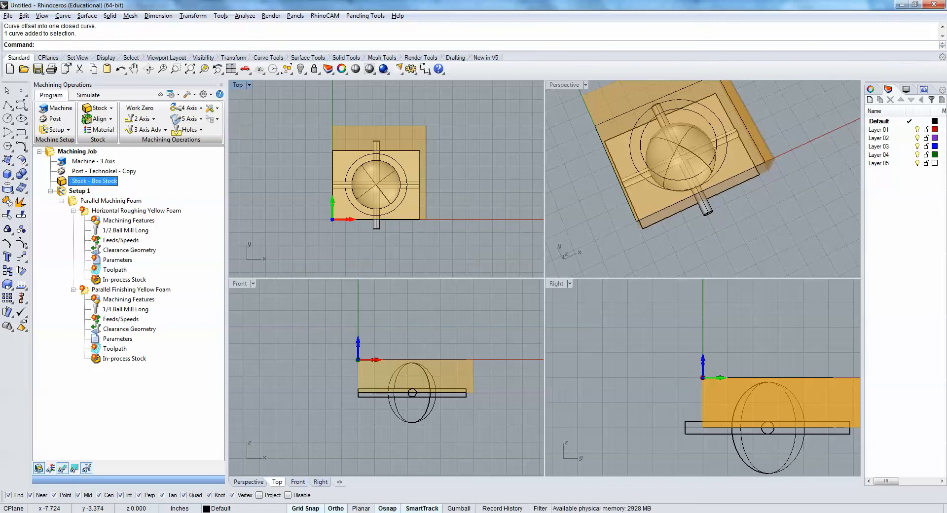
left_click(128, 221)
double_click(117, 221)
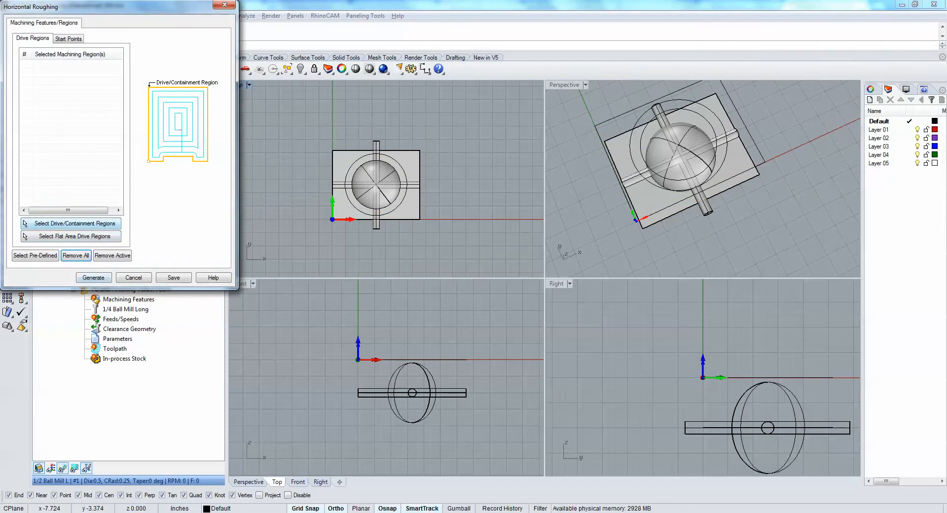
left_click(74, 224)
left_click(369, 155)
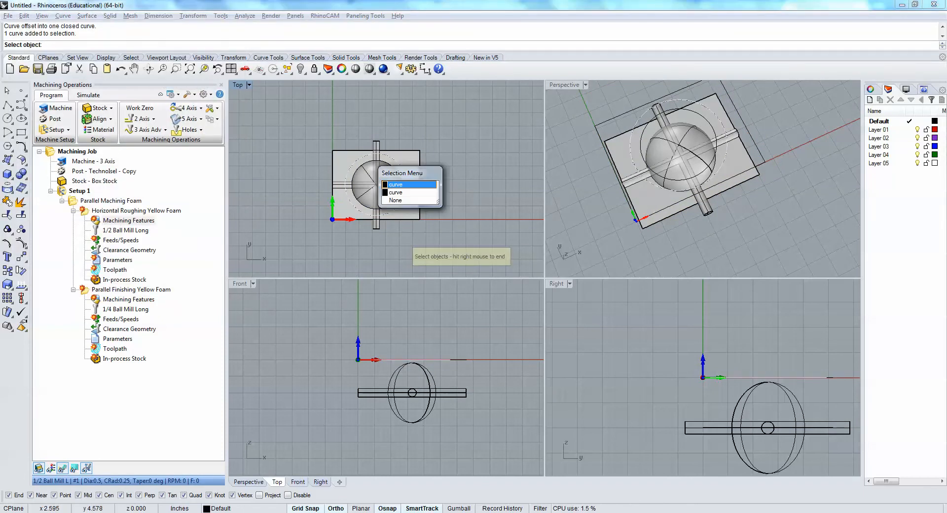
left_click(396, 185)
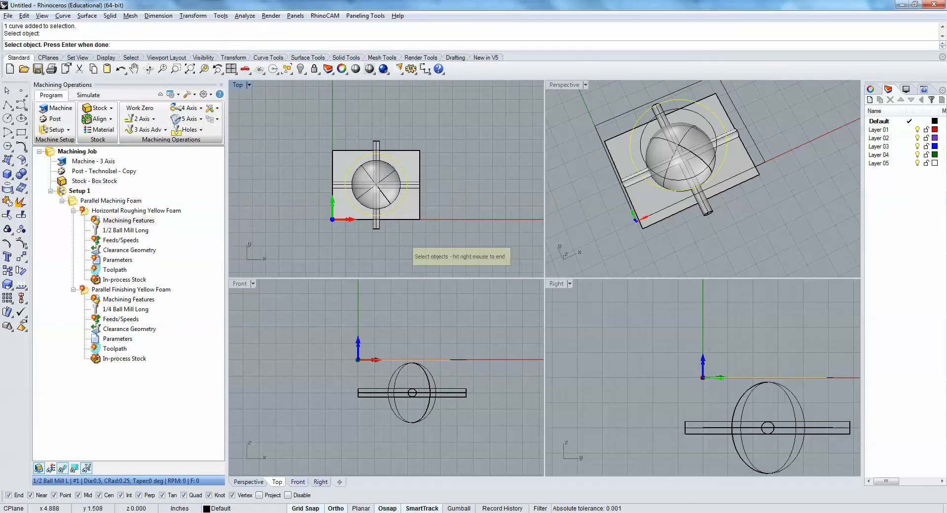
right_click(396, 194)
left_click(173, 277)
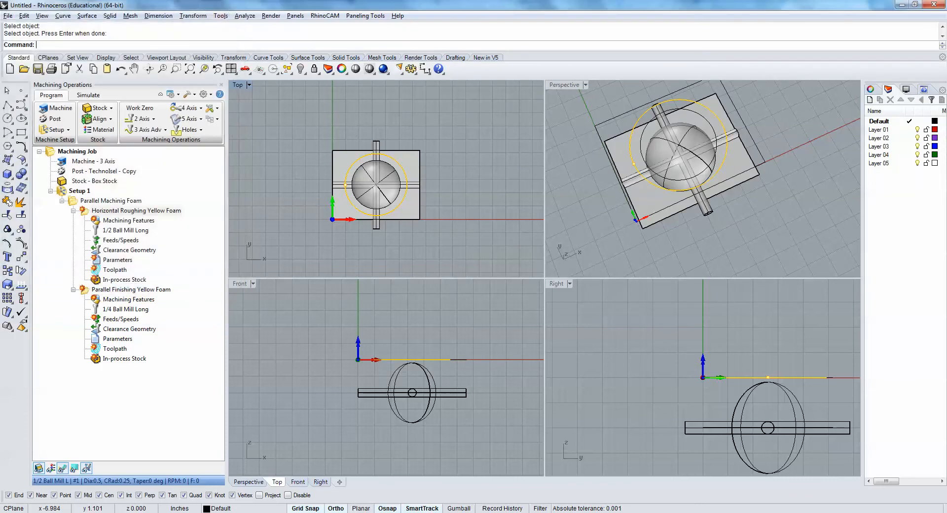
Assign the 1/4 Ball Mill Long tool to the Horizontal Roughing operation and generate its toolpath.
double_click(119, 230)
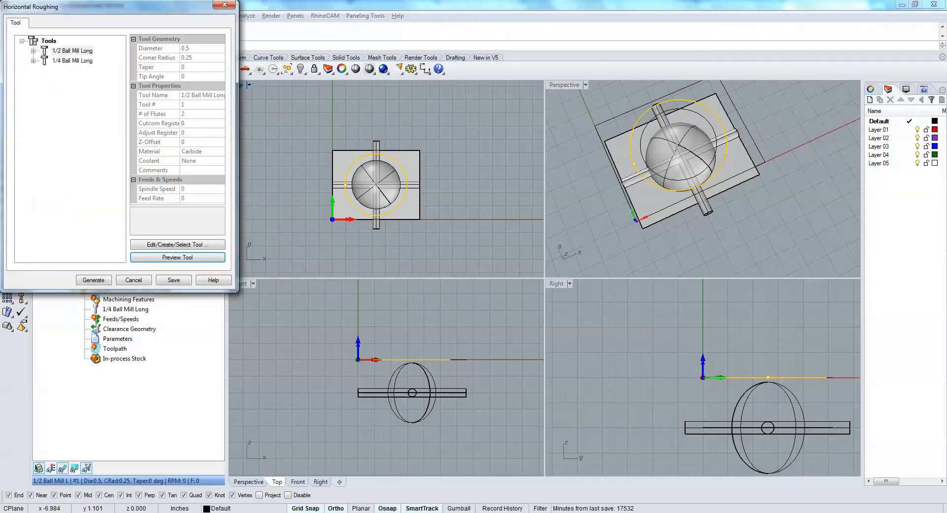
left_click(72, 60)
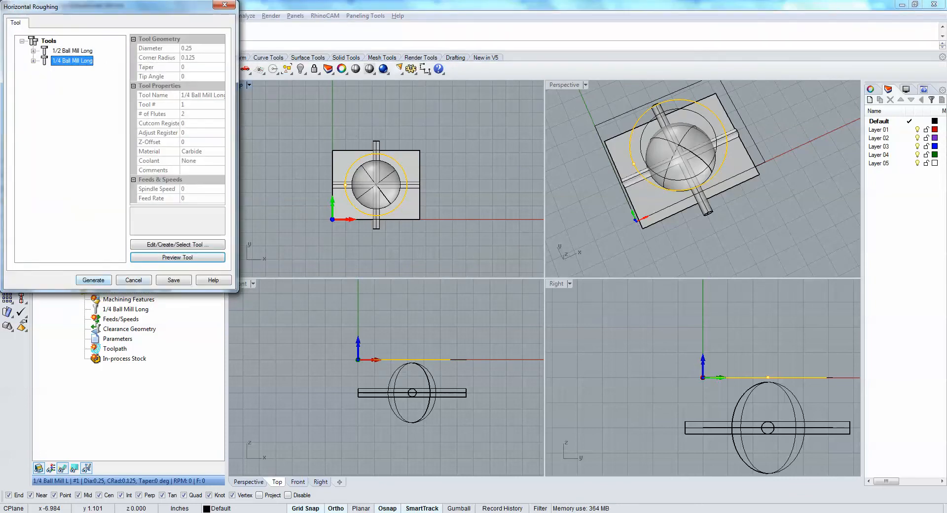
left_click(94, 280)
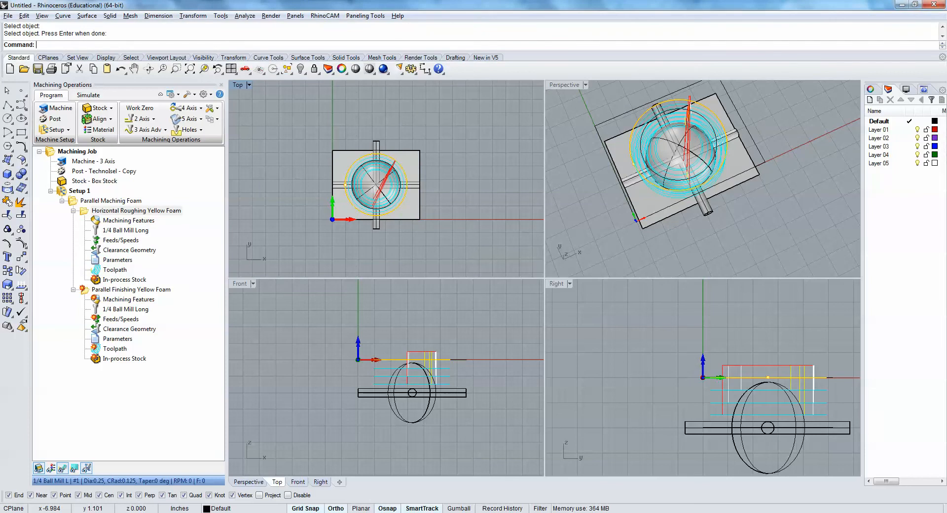
Select the outer offset circle as the drive/containment region of the Parallel Finishing operation and save it.
double_click(128, 300)
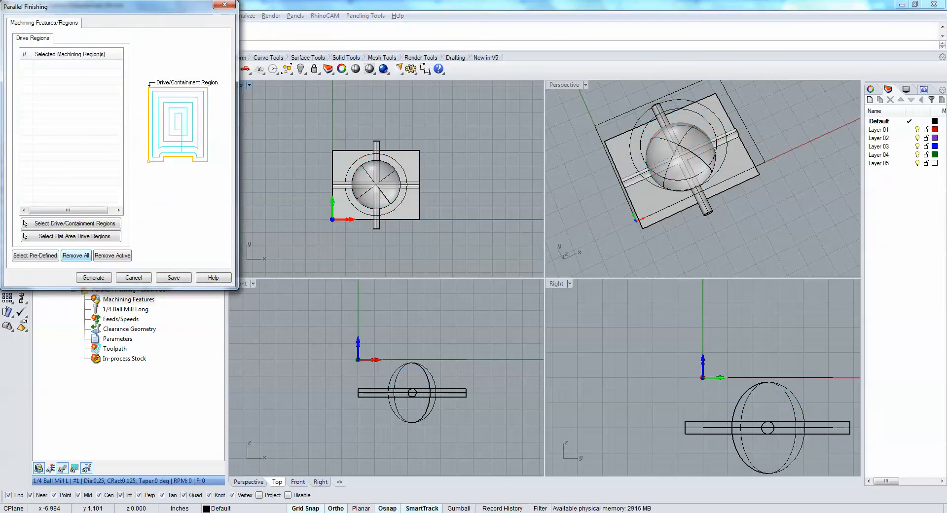
left_click(75, 223)
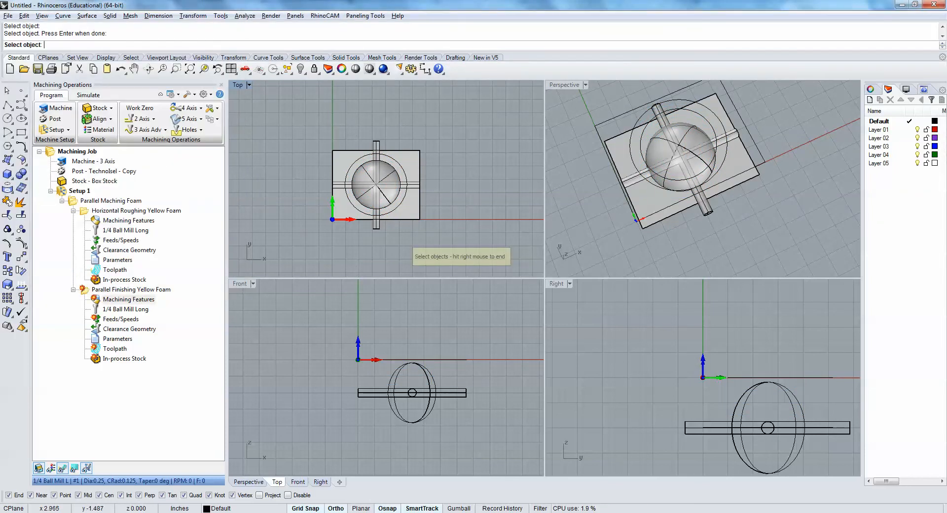
left_click(639, 118)
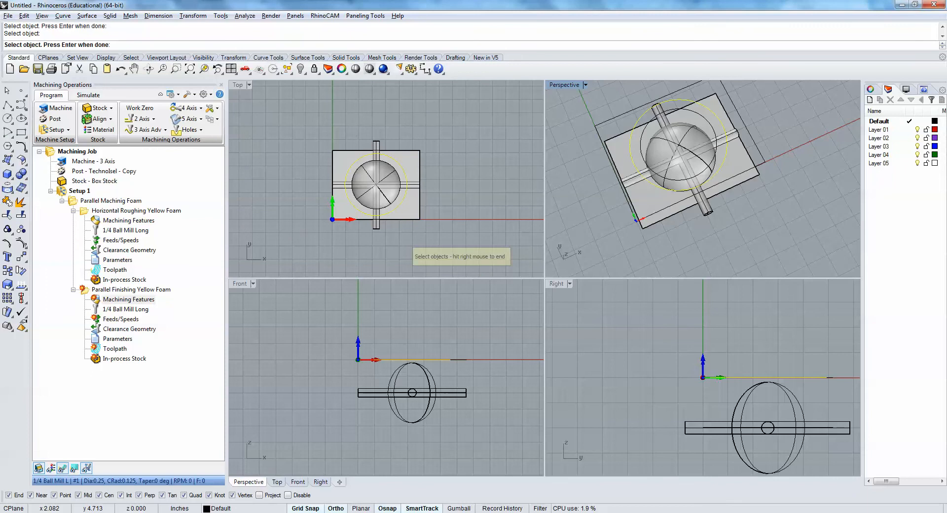
key("Return")
left_click(174, 277)
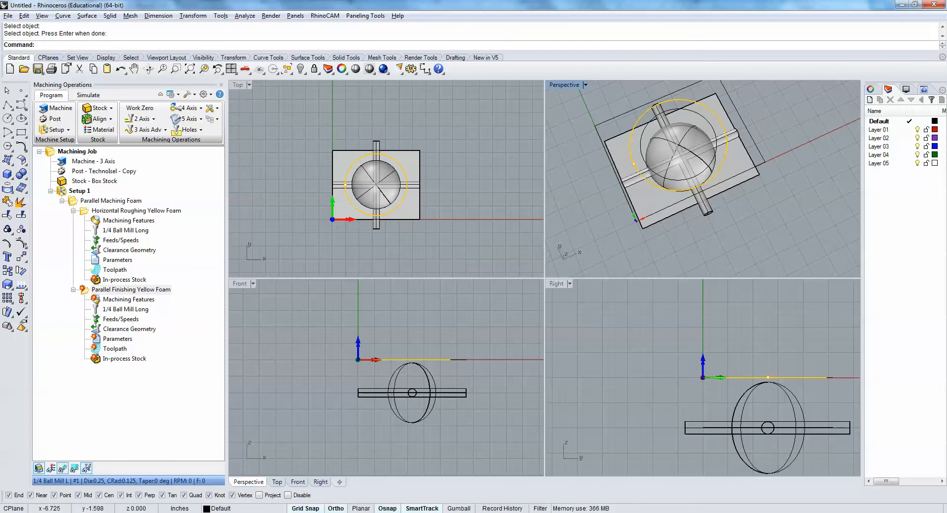
Set the Parallel Finishing stepover to 30% of the tool diameter and generate the toolpath.
double_click(117, 339)
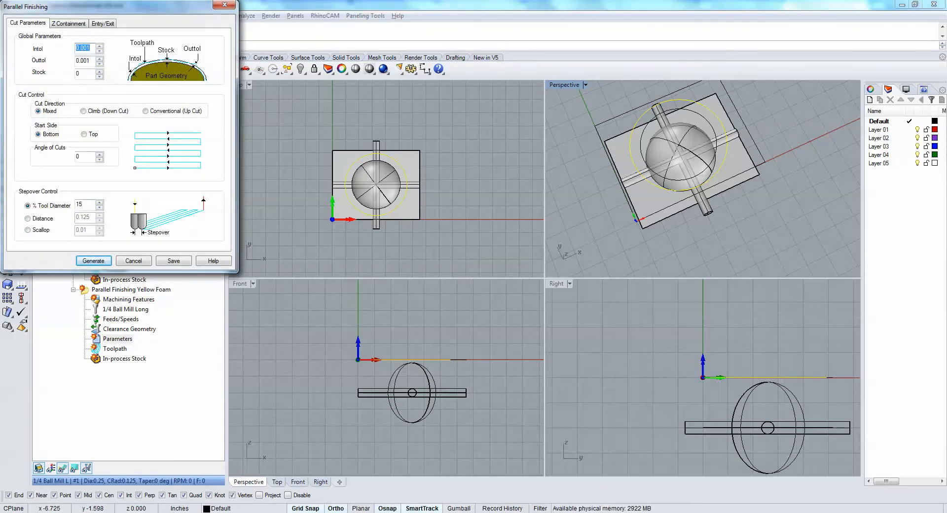
double_click(80, 204)
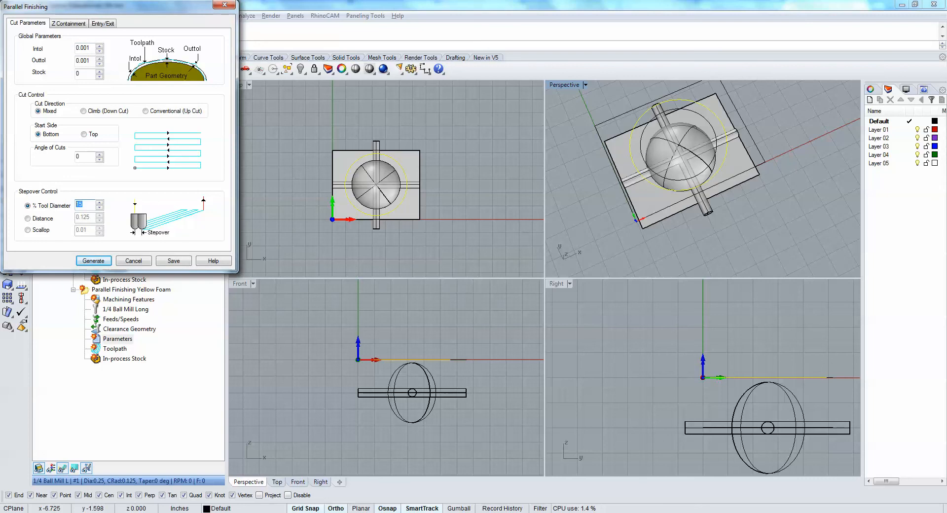
type("30")
left_click(93, 261)
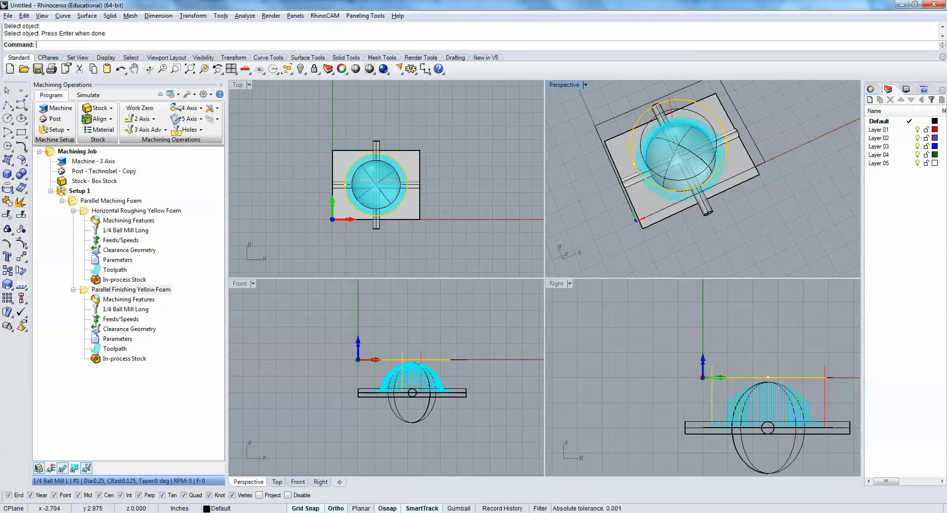
Maximize the Perspective viewport and examine the parallel finishing toolpath around the sphere, cylinders and planar surface.
double_click(565, 85)
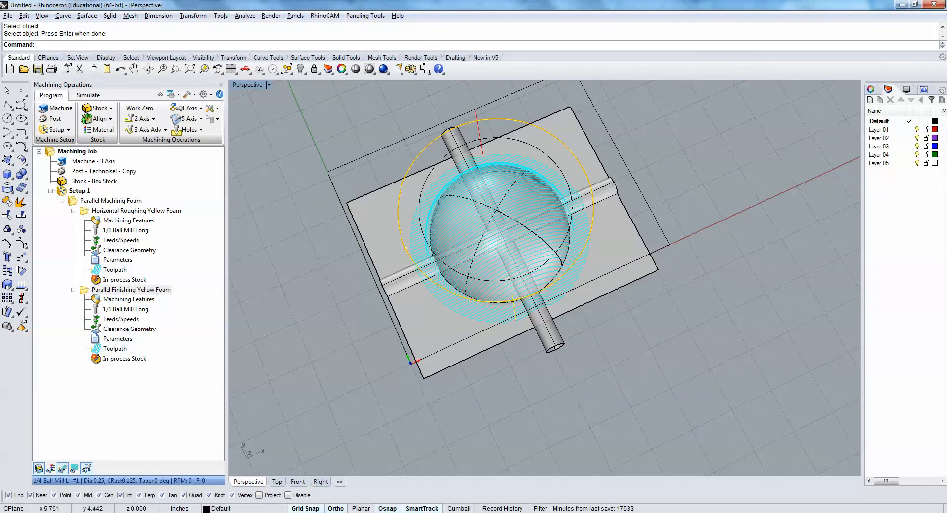
right_click_drag(517, 224, 522, 148)
right_click_drag(472, 316, 442, 297, "shift")
scroll(447, 272, "up", 5)
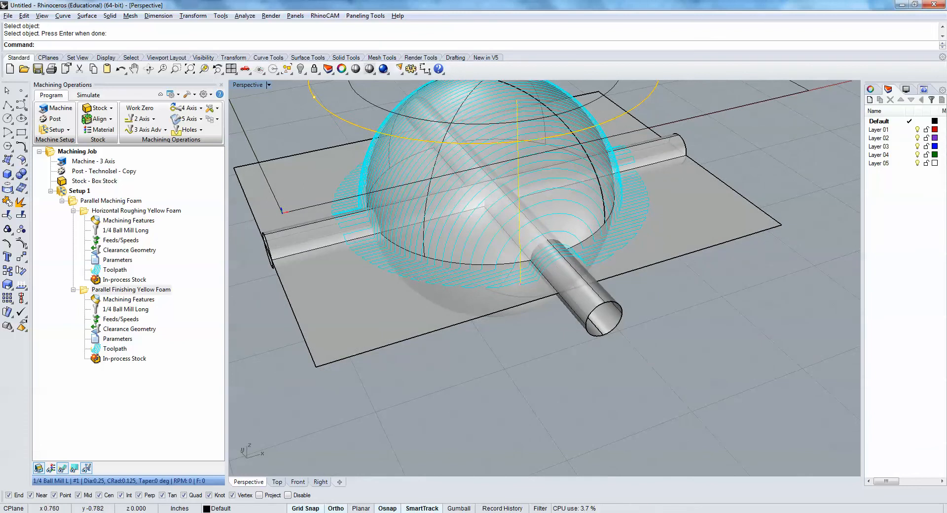
right_click_drag(580, 282, 595, 237)
right_click_drag(543, 251, 620, 241, "shift")
right_click_drag(459, 290, 435, 267)
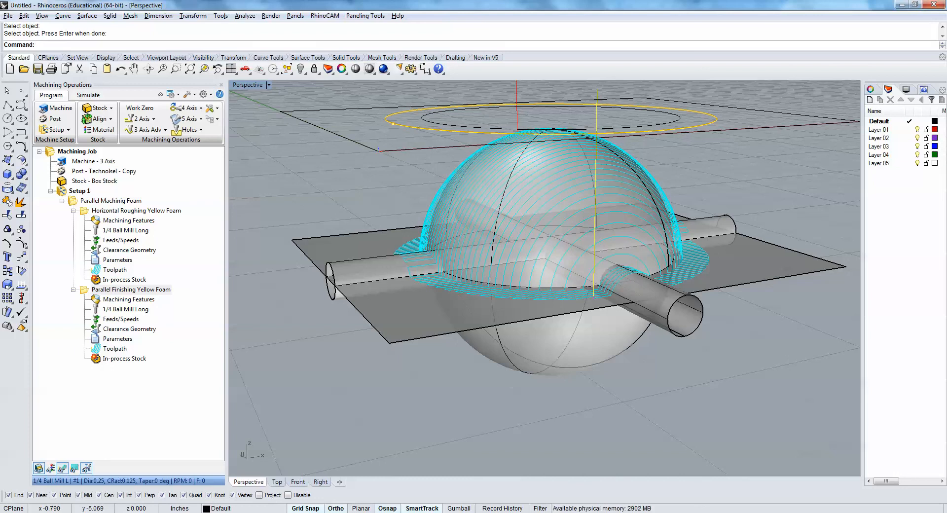
right_click_drag(446, 253, 442, 280)
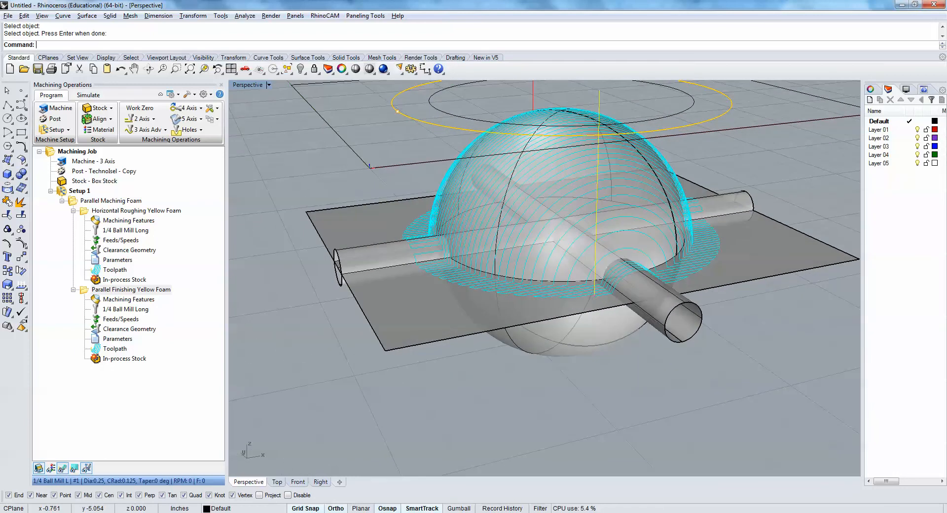